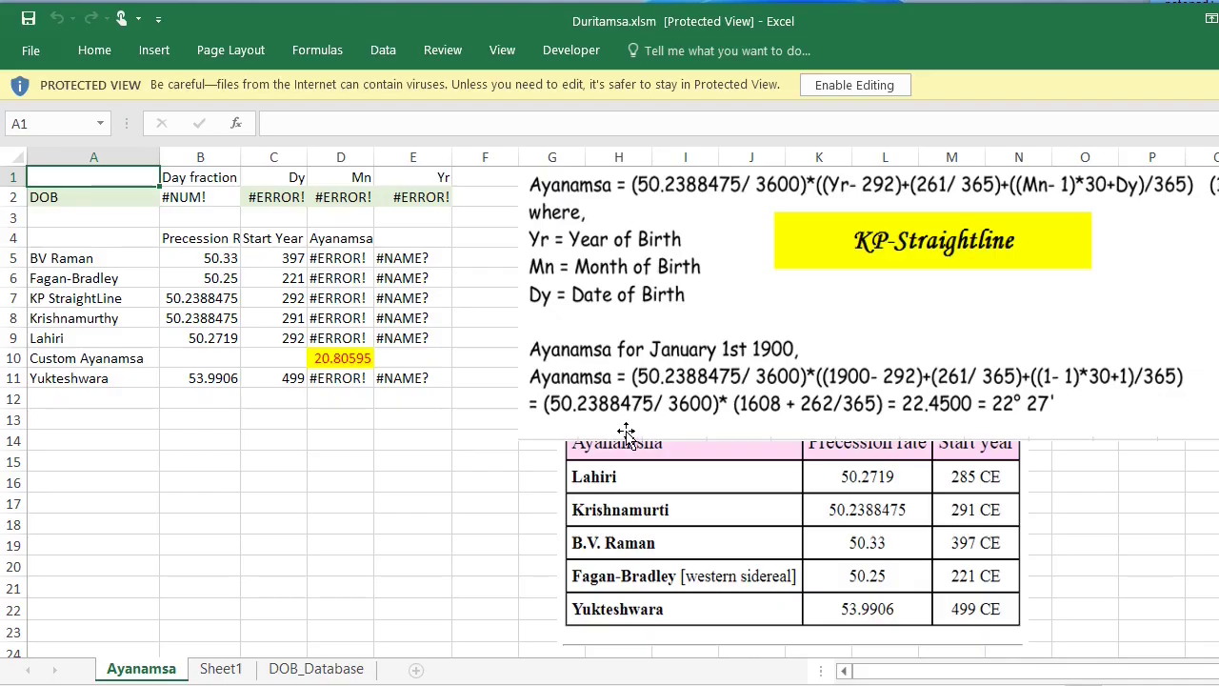
# Step: Enable editing on Duritamsa.xlsm and dismiss the 64-bit compile error
pyautogui.click(882, 92)
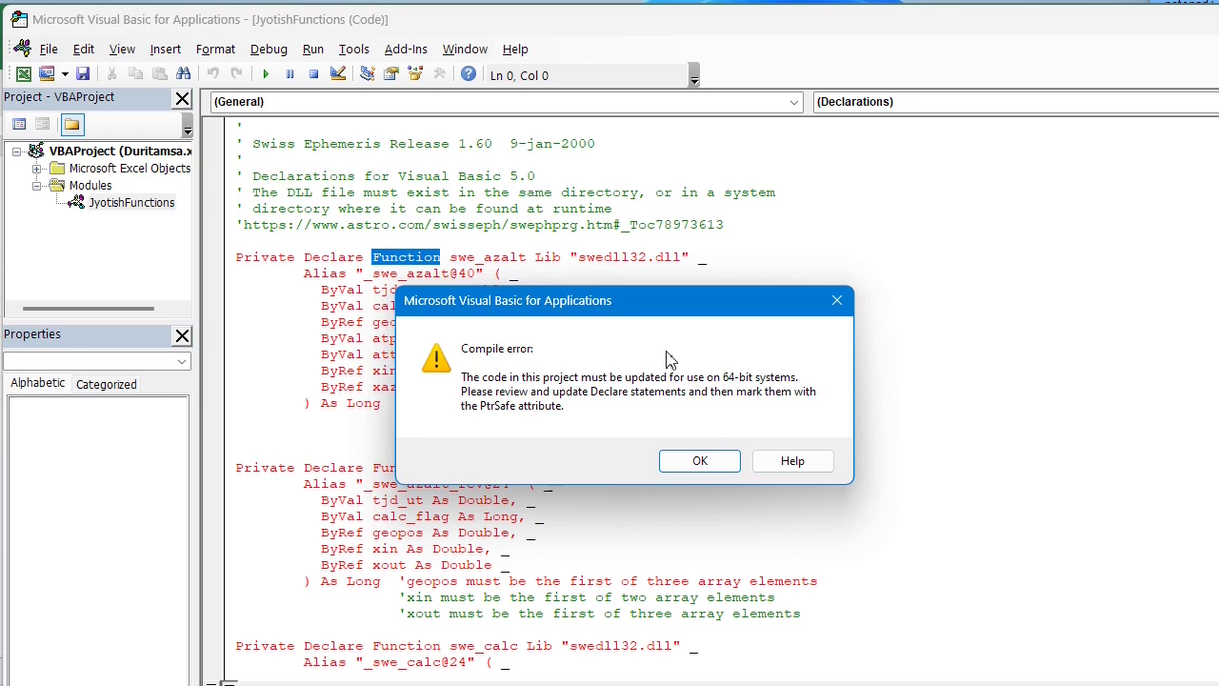
pyautogui.click(718, 459)
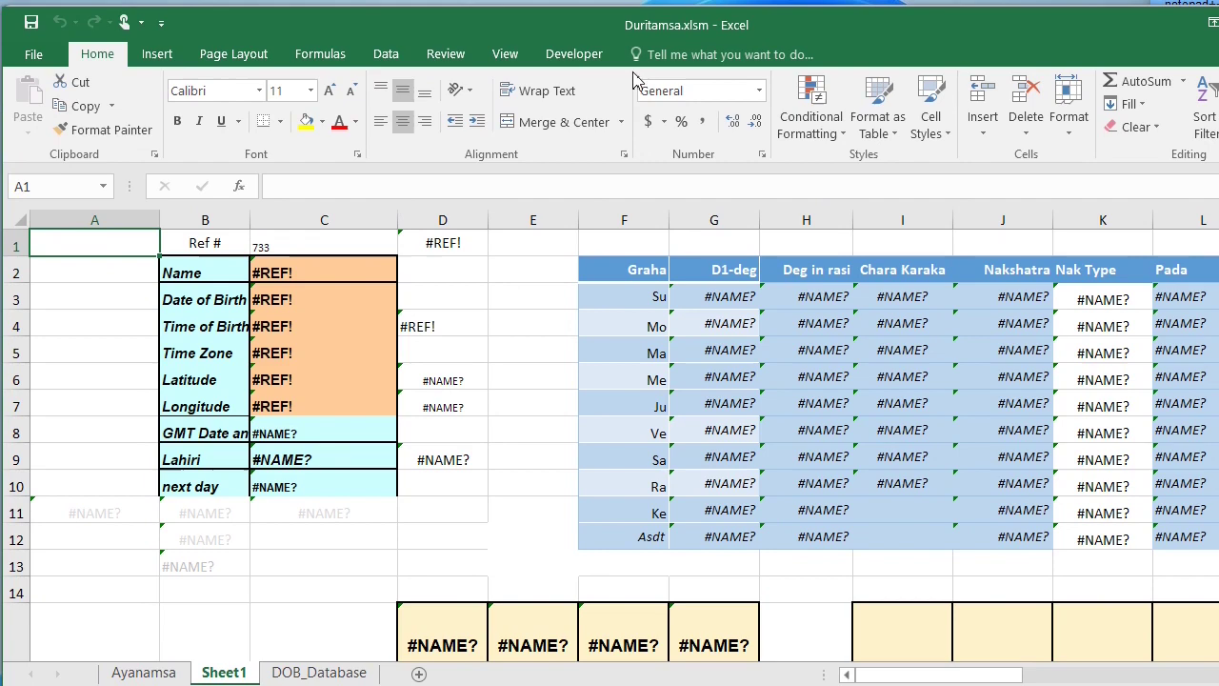
# Step: Open the JyotishFunctions module in the VBA editor and copy the swedecl64.txt 64-bit declarations
pyautogui.click(576, 55)
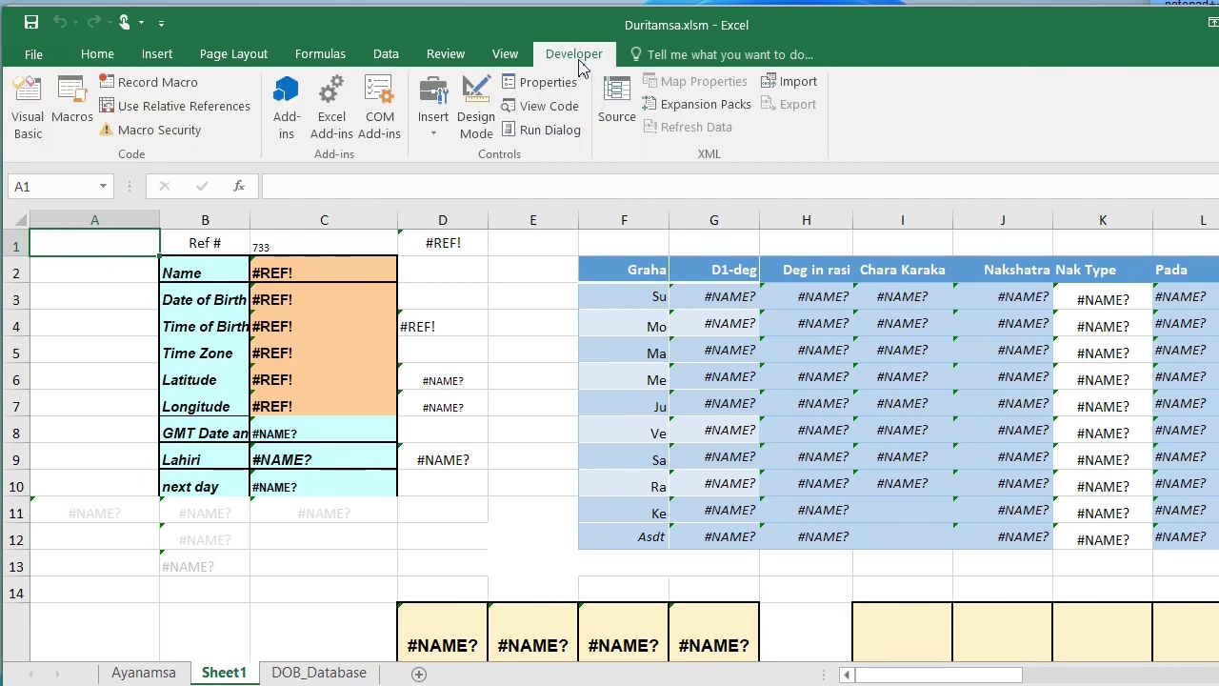
pyautogui.click(29, 131)
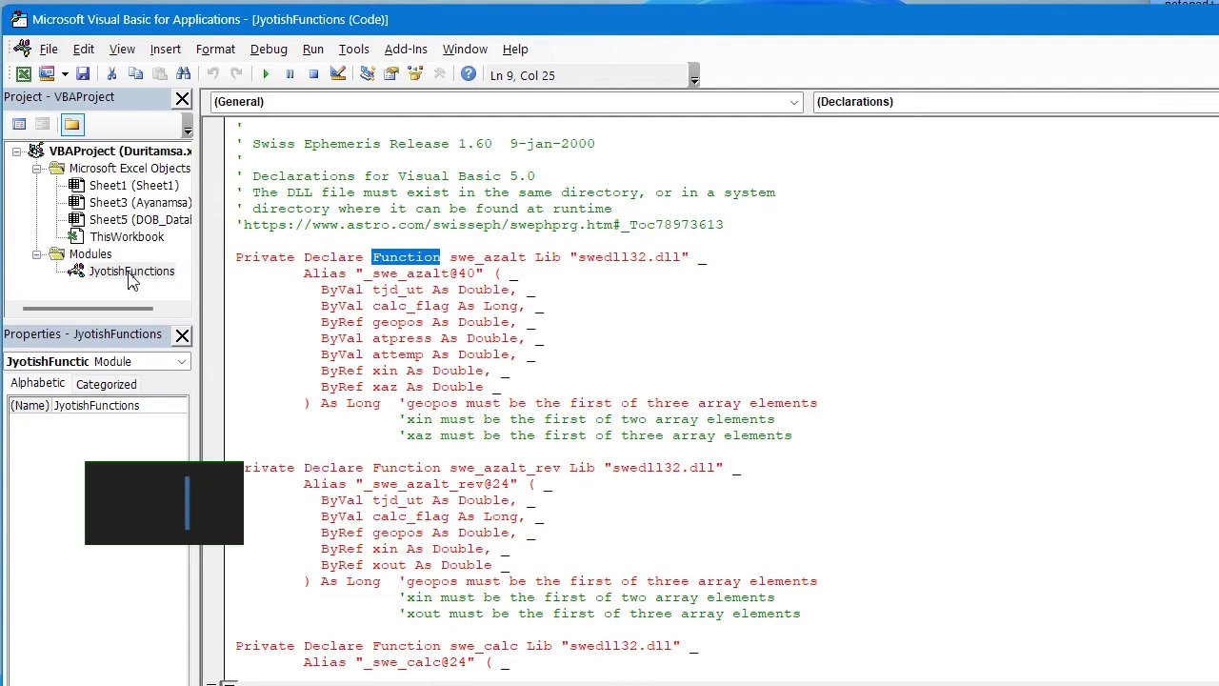
pyautogui.click(132, 272)
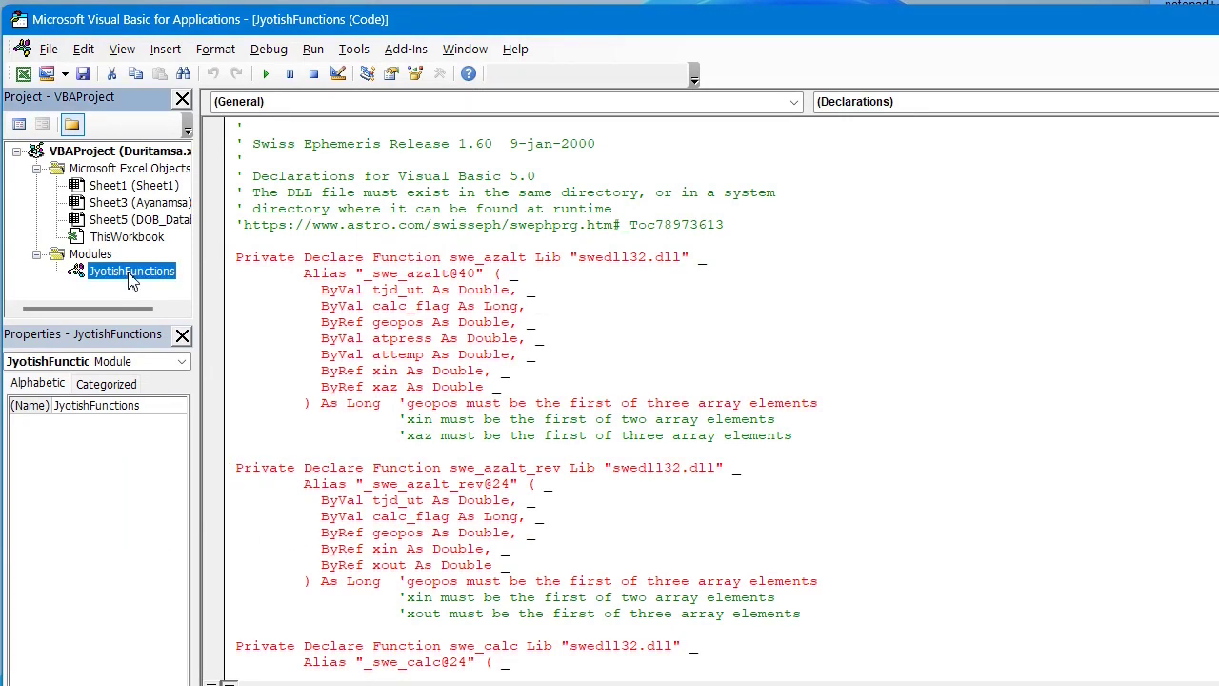
pyautogui.doubleClick(132, 272)
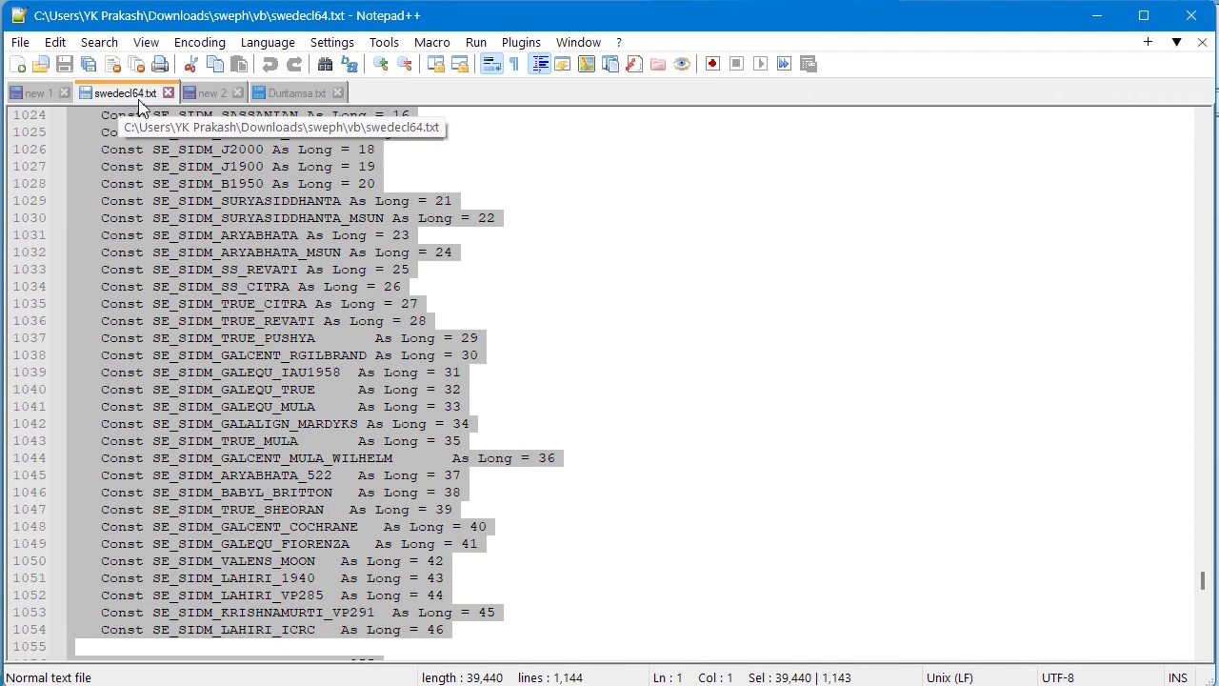
pyautogui.rightClick(168, 202)
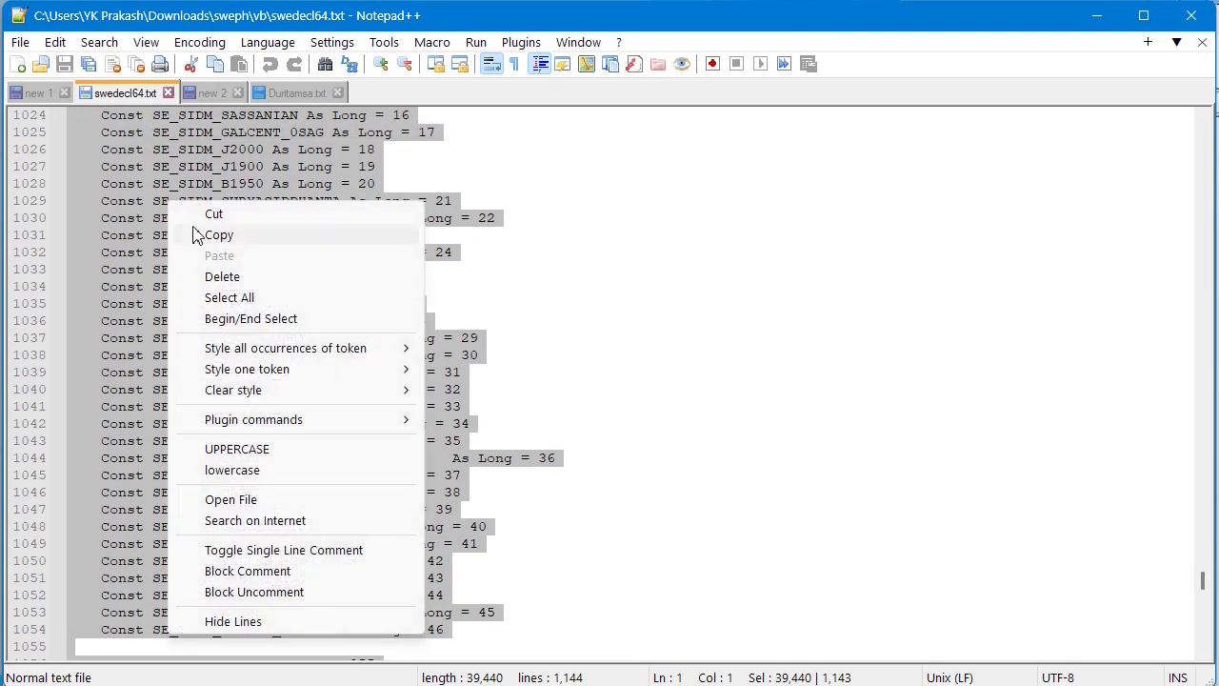
pyautogui.click(231, 237)
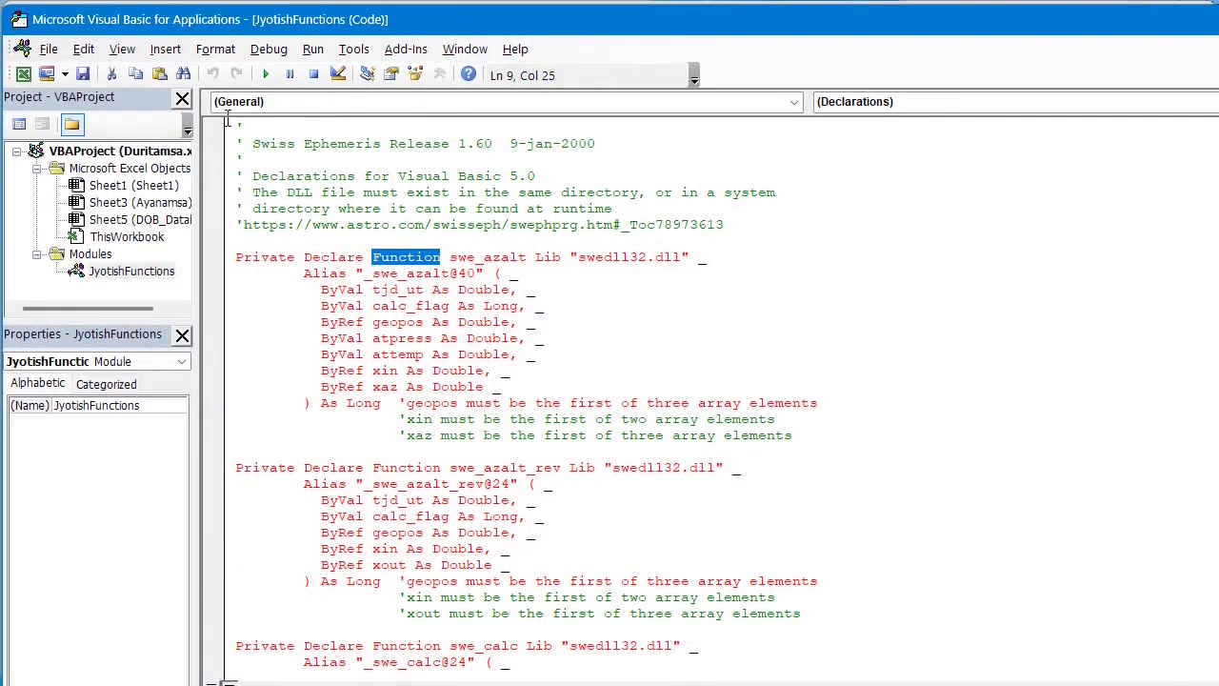
# Step: Replace the module's old declarations with the 64-bit PtrSafe swedll64.dll declarations
pyautogui.moveTo(236, 129); pyautogui.dragTo(615, 484)
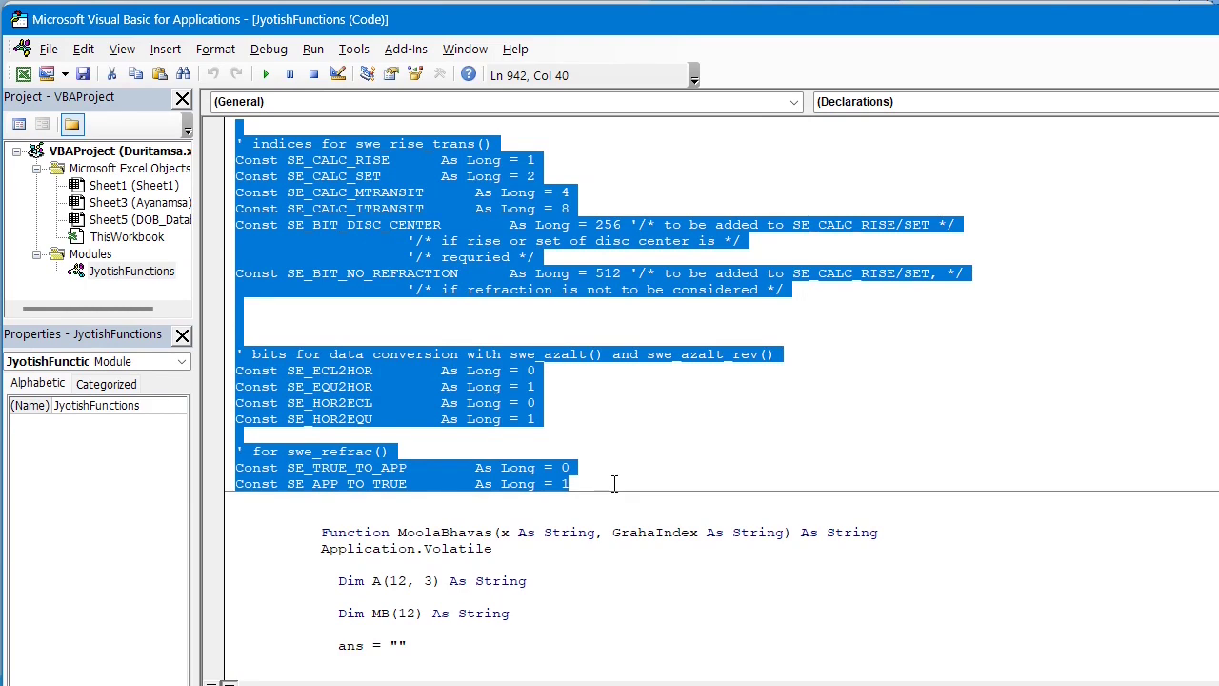
pyautogui.rightClick(487, 392)
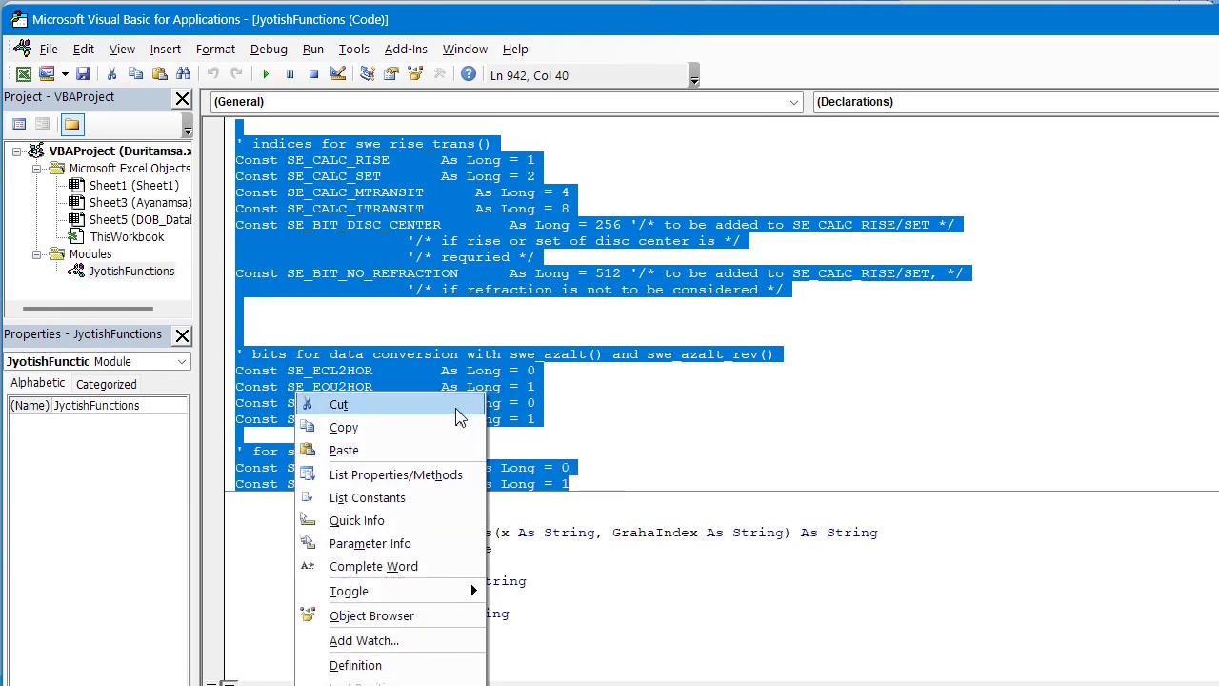
pyautogui.click(410, 453)
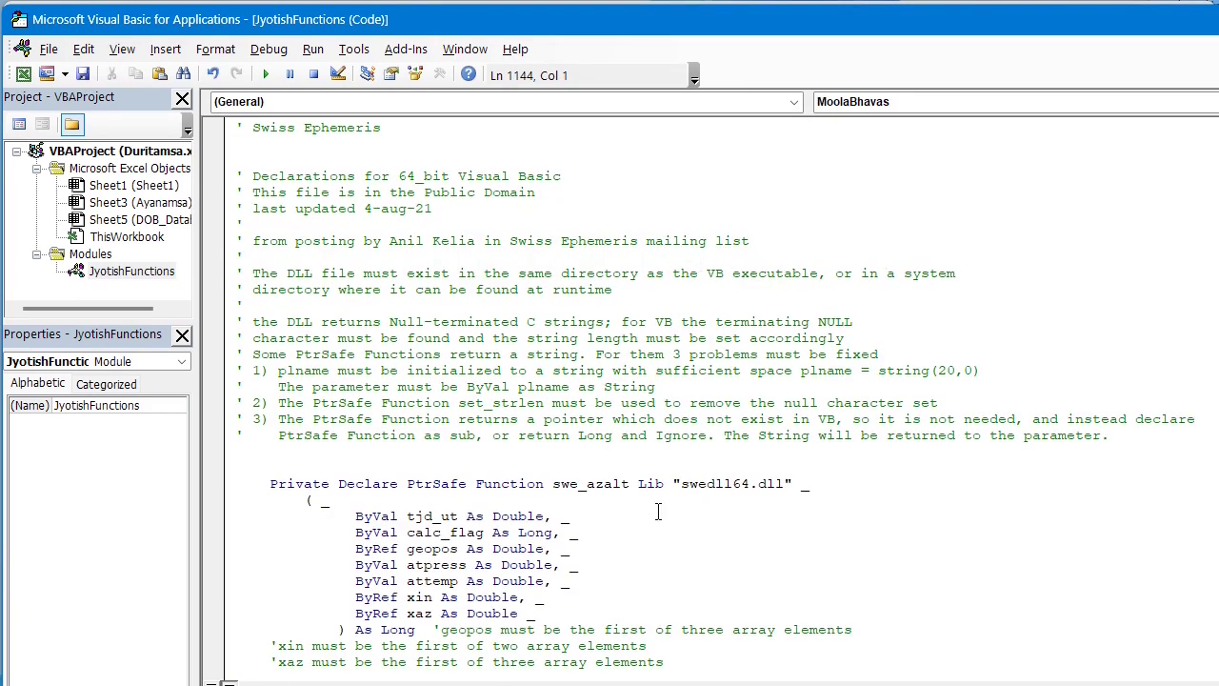
pyautogui.moveTo(673, 483); pyautogui.dragTo(810, 484)
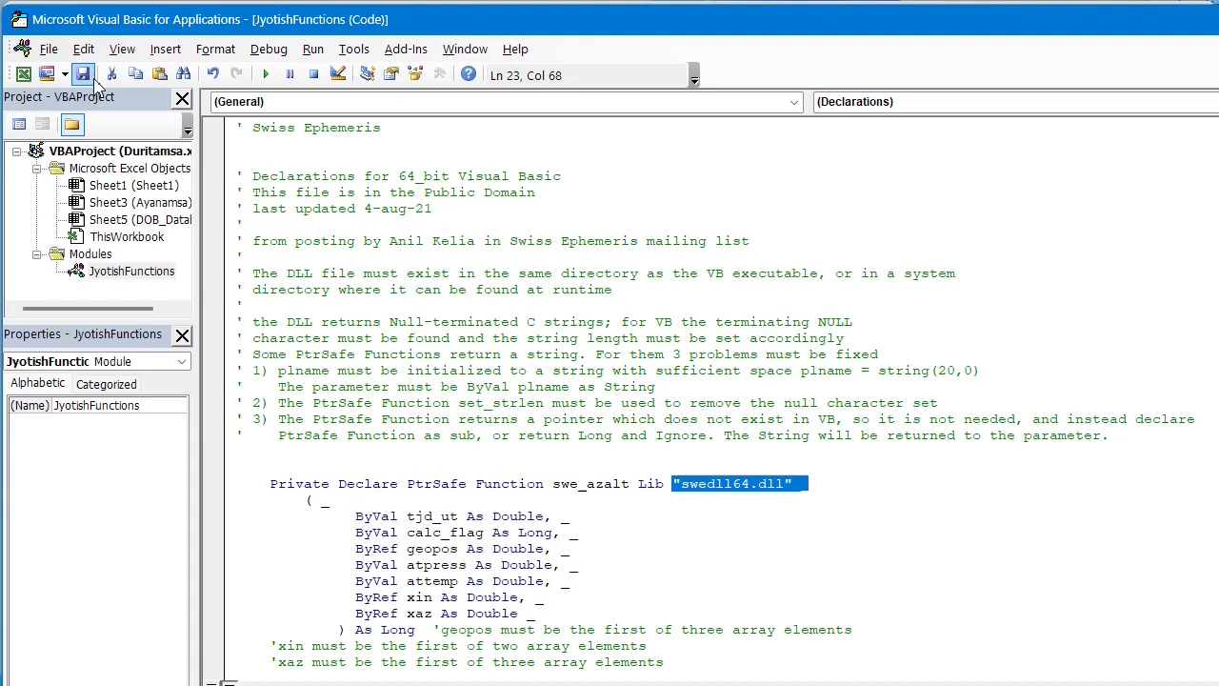
pyautogui.hotkey('alt', 'F11')
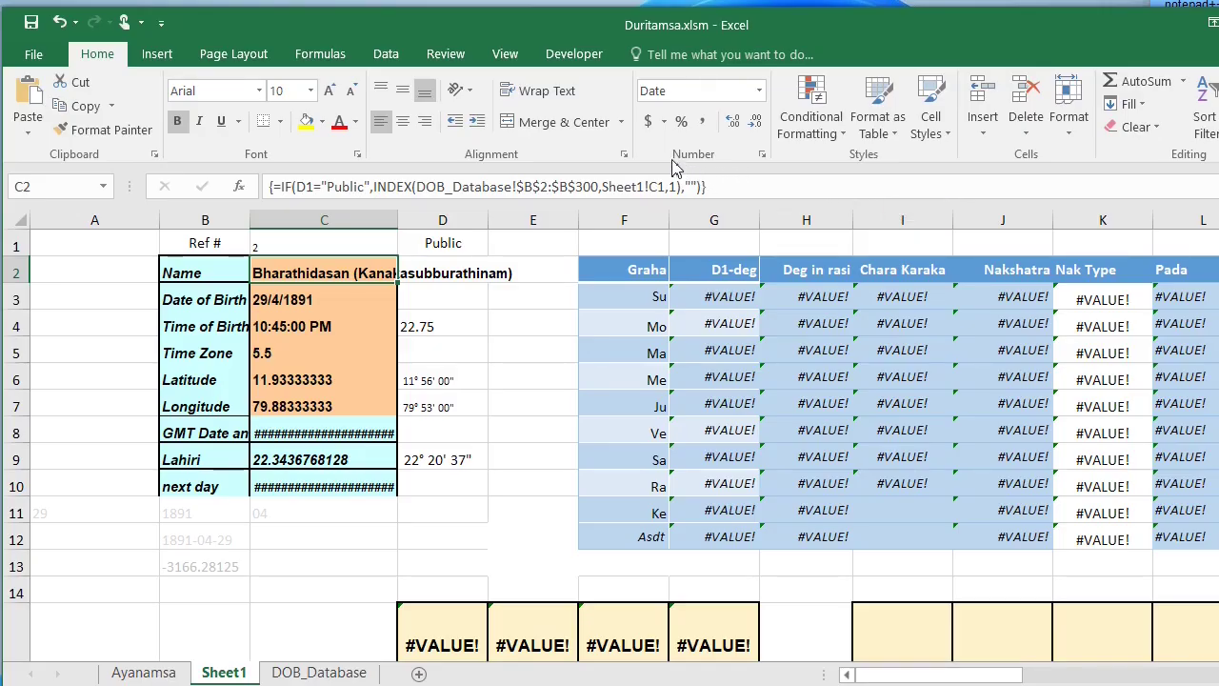
# Step: Switch to the File Explorer window at C:\Windows\System32
pyautogui.hotkey('alt', 'Tab')
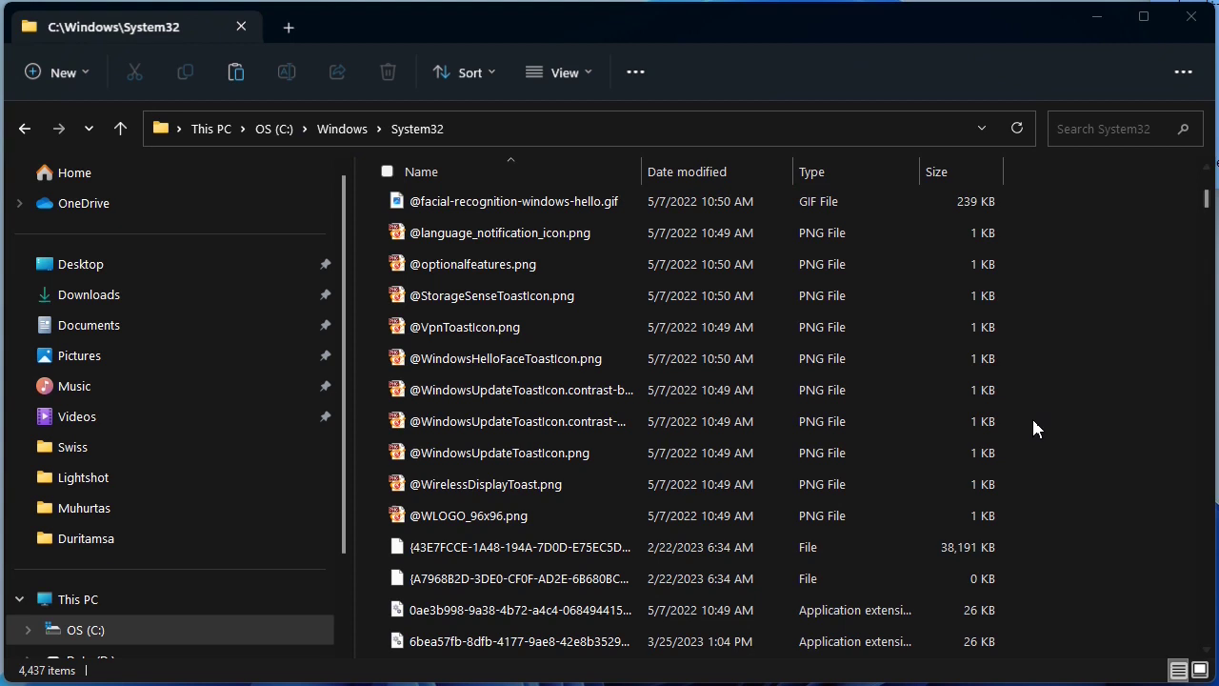
# Step: Paste swedll64.dll into C:\Windows\System32 with administrator permission, then bring up the Run dialog
pyautogui.rightClick(1063, 417)
pyautogui.moveTo(1124, 486)
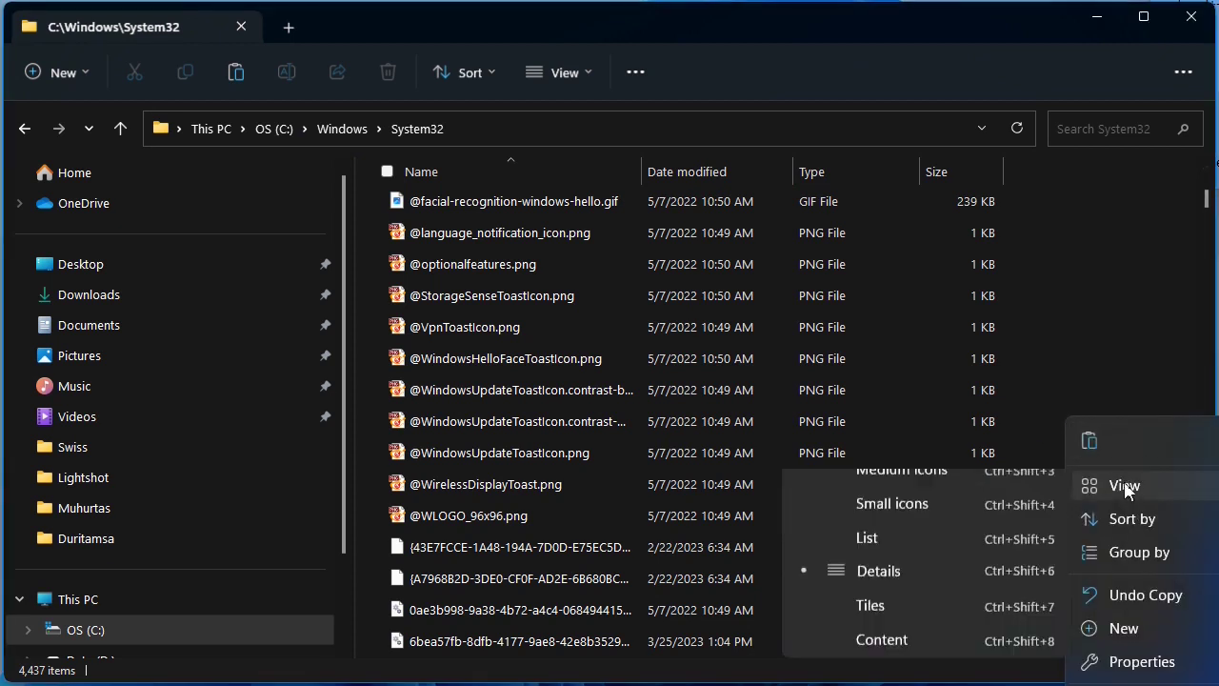
pyautogui.click(1090, 441)
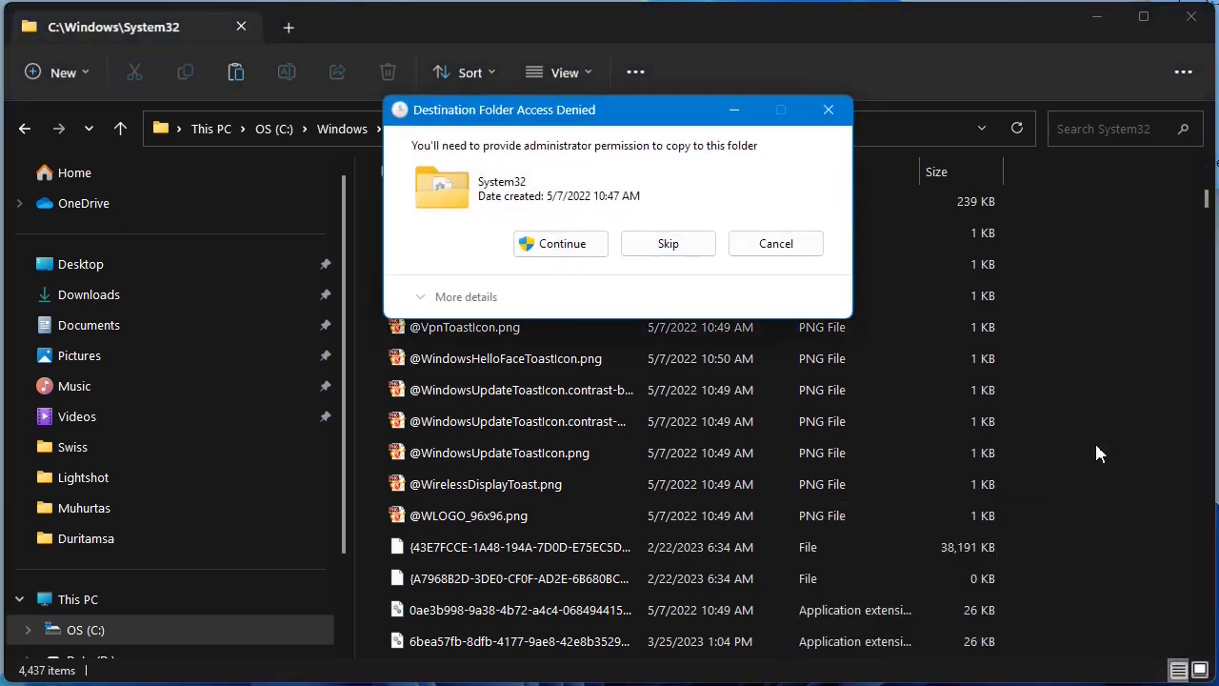
pyautogui.click(562, 244)
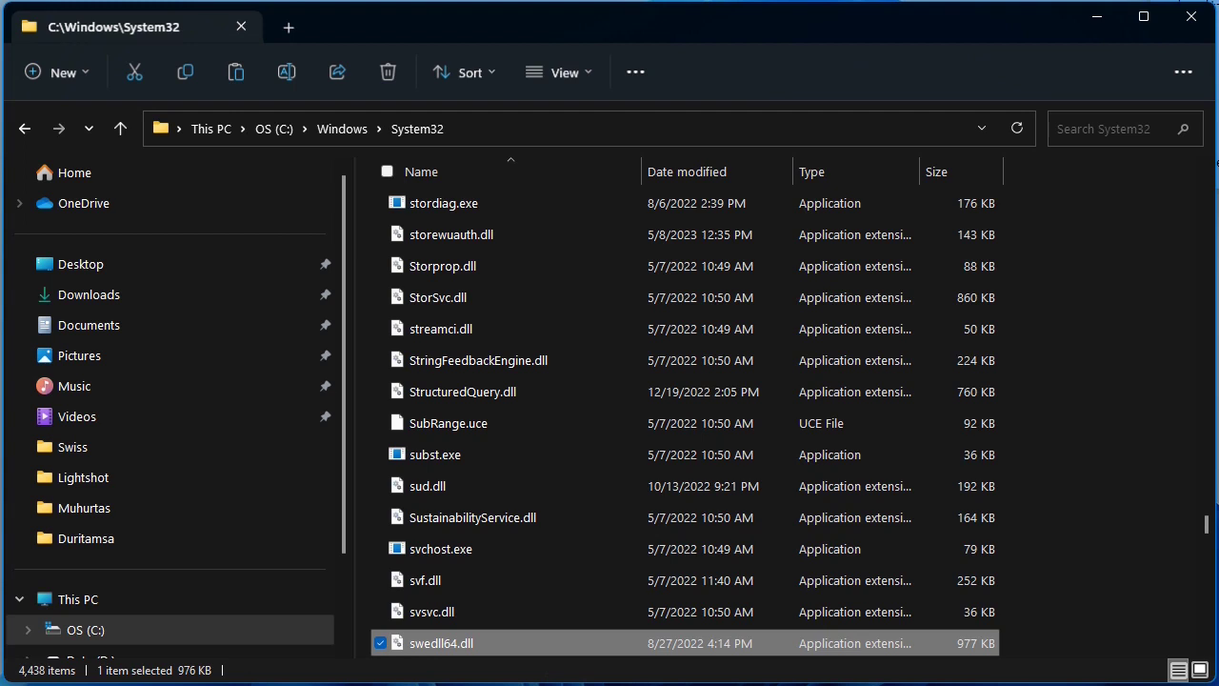
pyautogui.press('super+r')
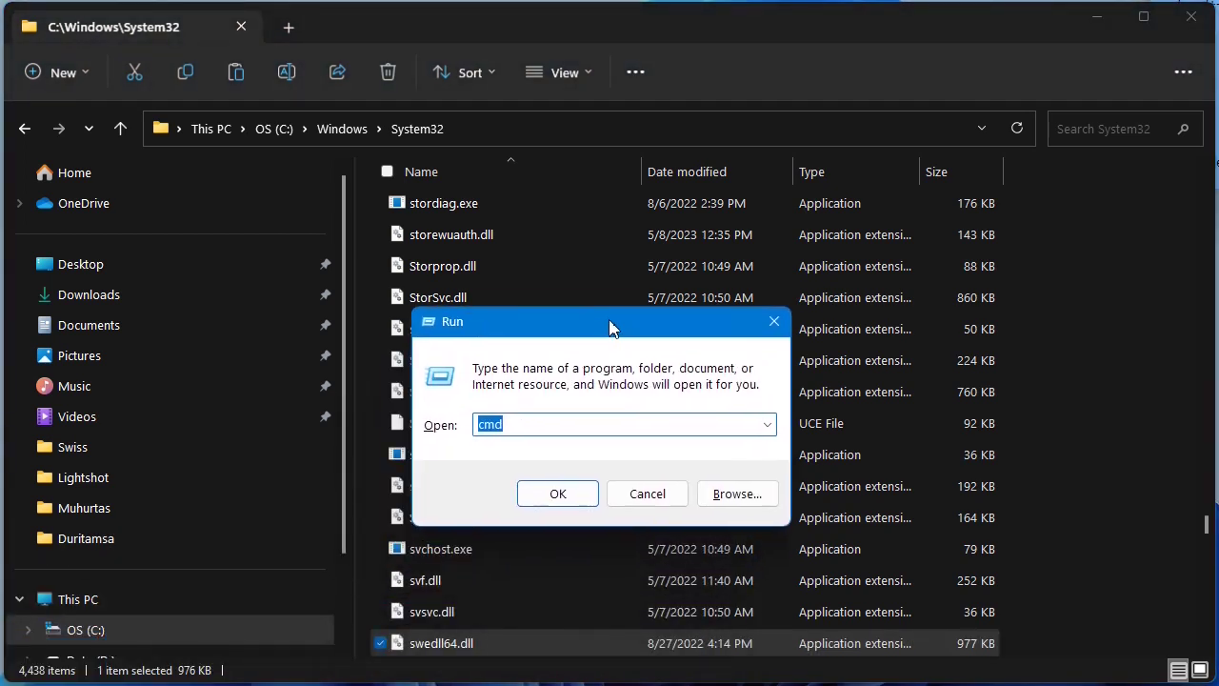
# Step: Run REGSVR32 SWEDLL64.DLL in an administrator command prompt, dismiss its error, and close it
pyautogui.click(557, 423)
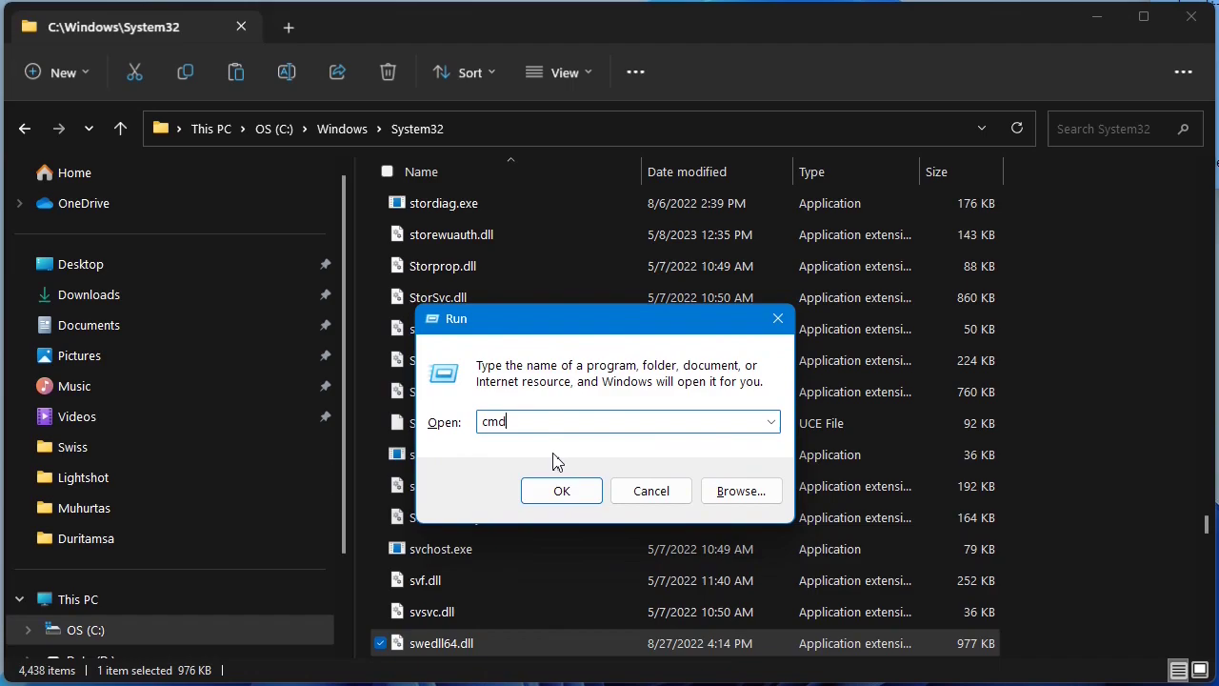
pyautogui.hotkey('ctrl', 'shift', 'Return')
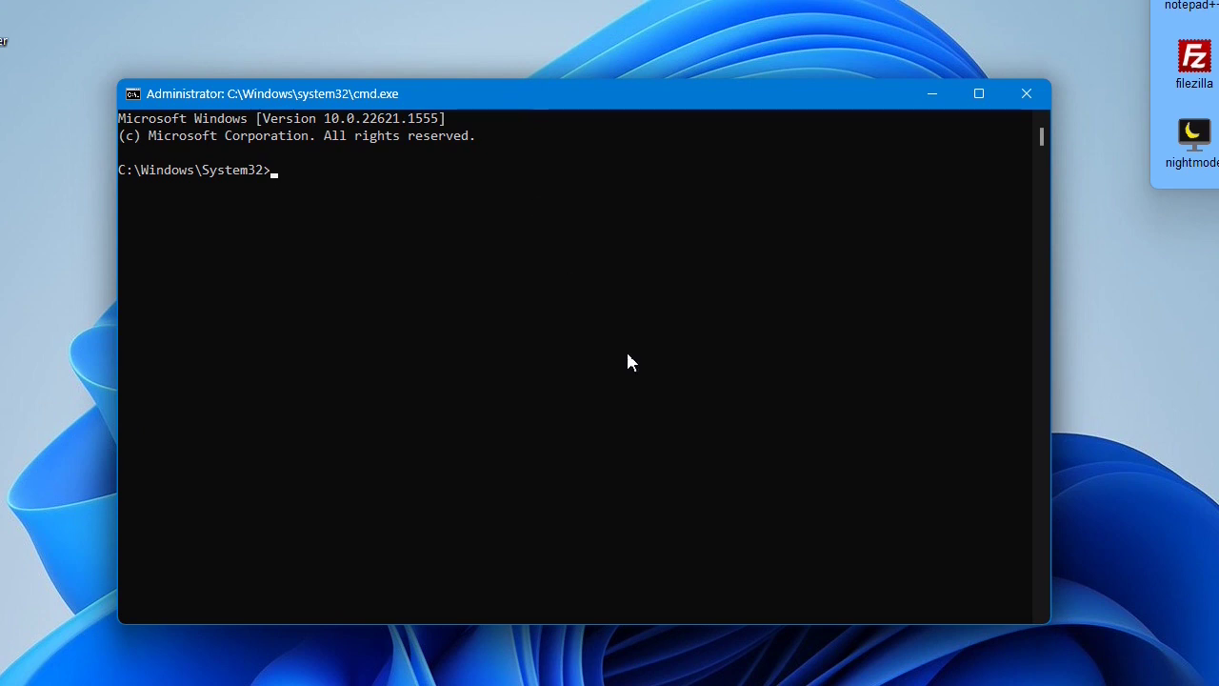
pyautogui.write('RE')
pyautogui.write('GSV')
pyautogui.write('R3')
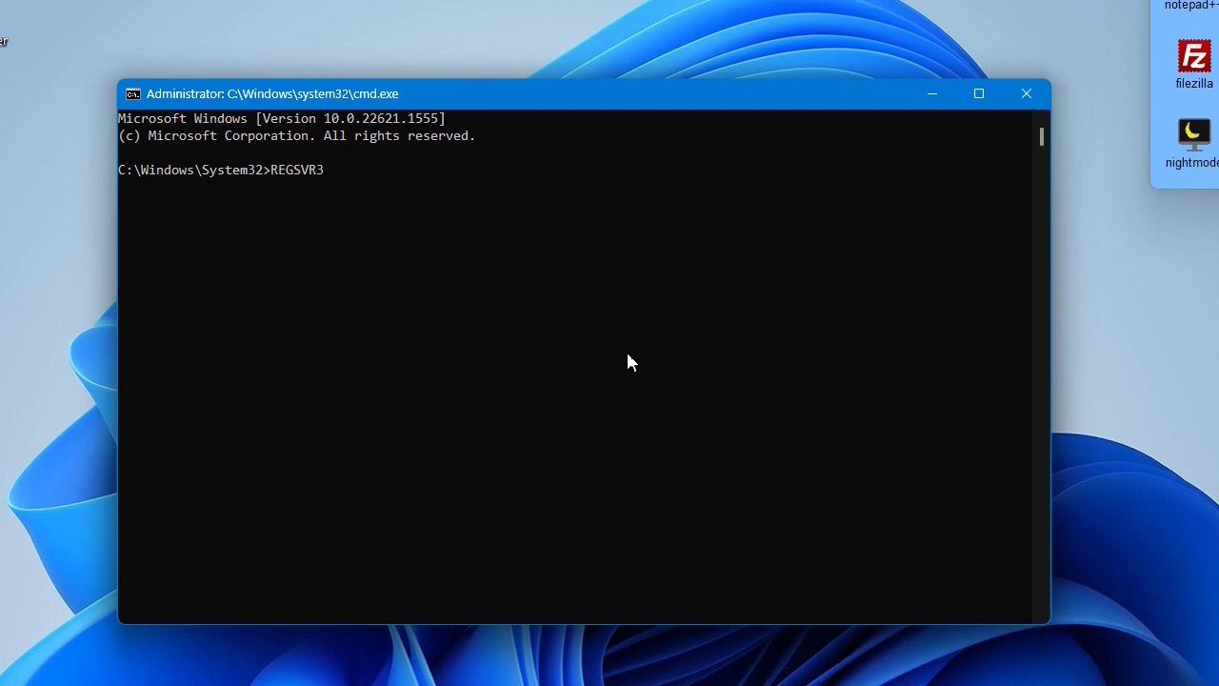
pyautogui.write('2 SW')
pyautogui.write('EDLL')
pyautogui.write('64.')
pyautogui.write('DLL')
pyautogui.press('Return')
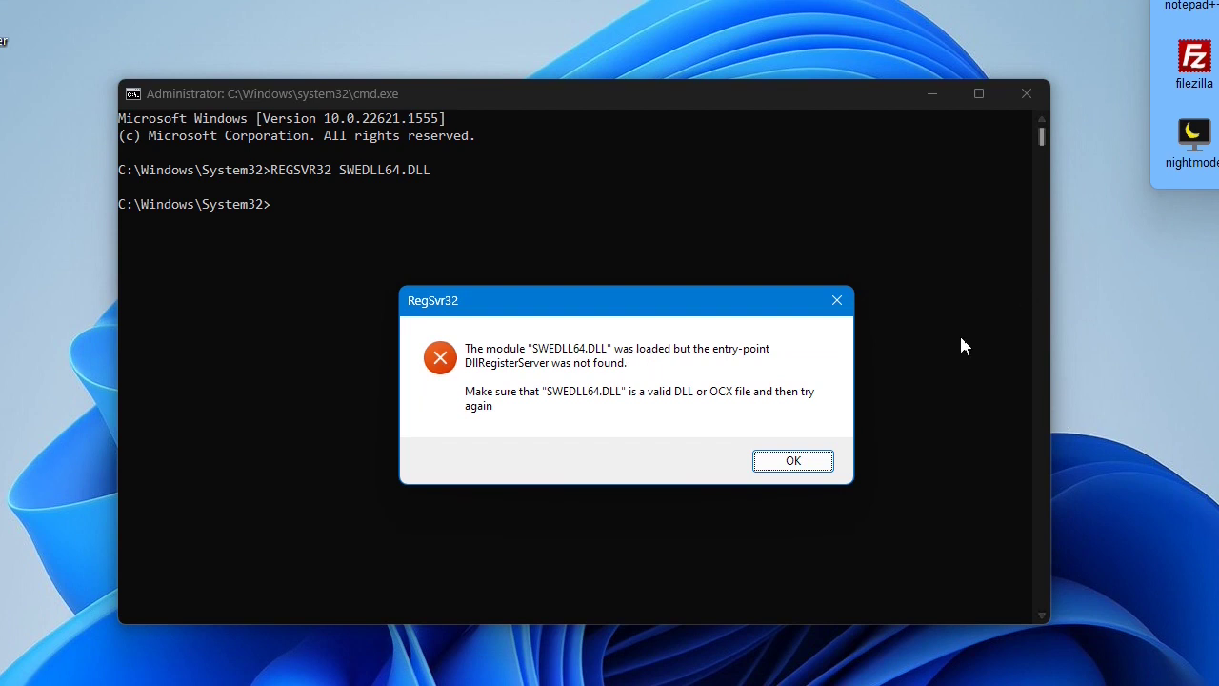
pyautogui.click(798, 460)
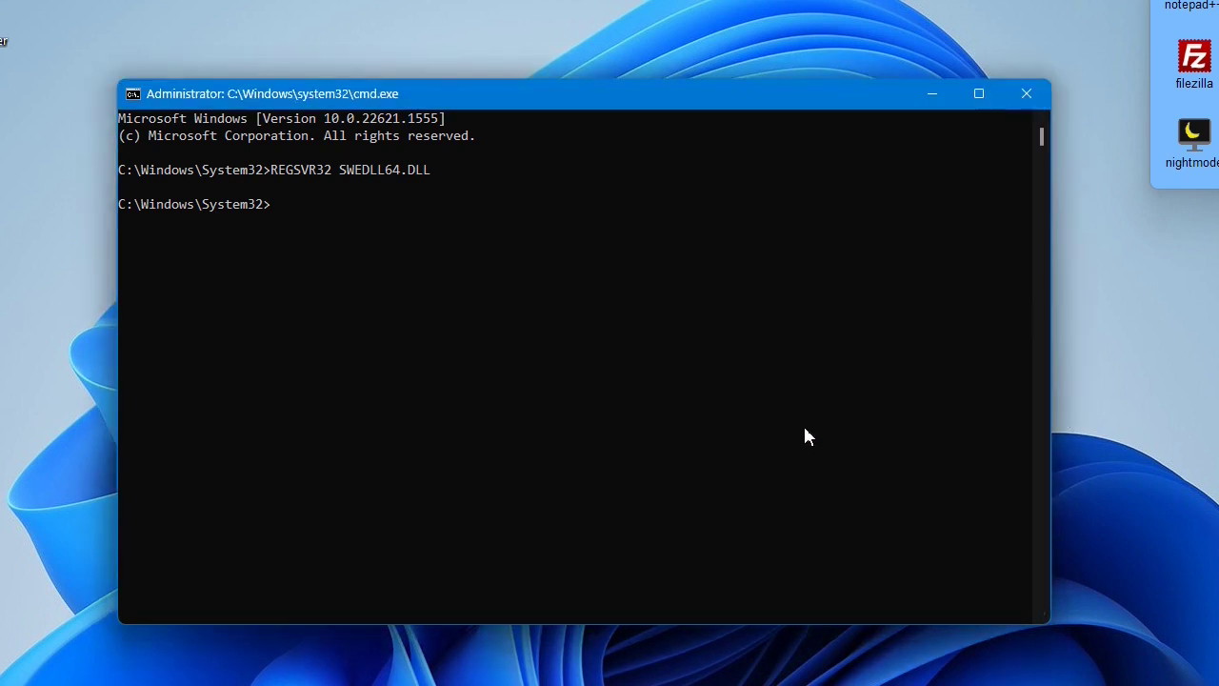
pyautogui.click(1028, 97)
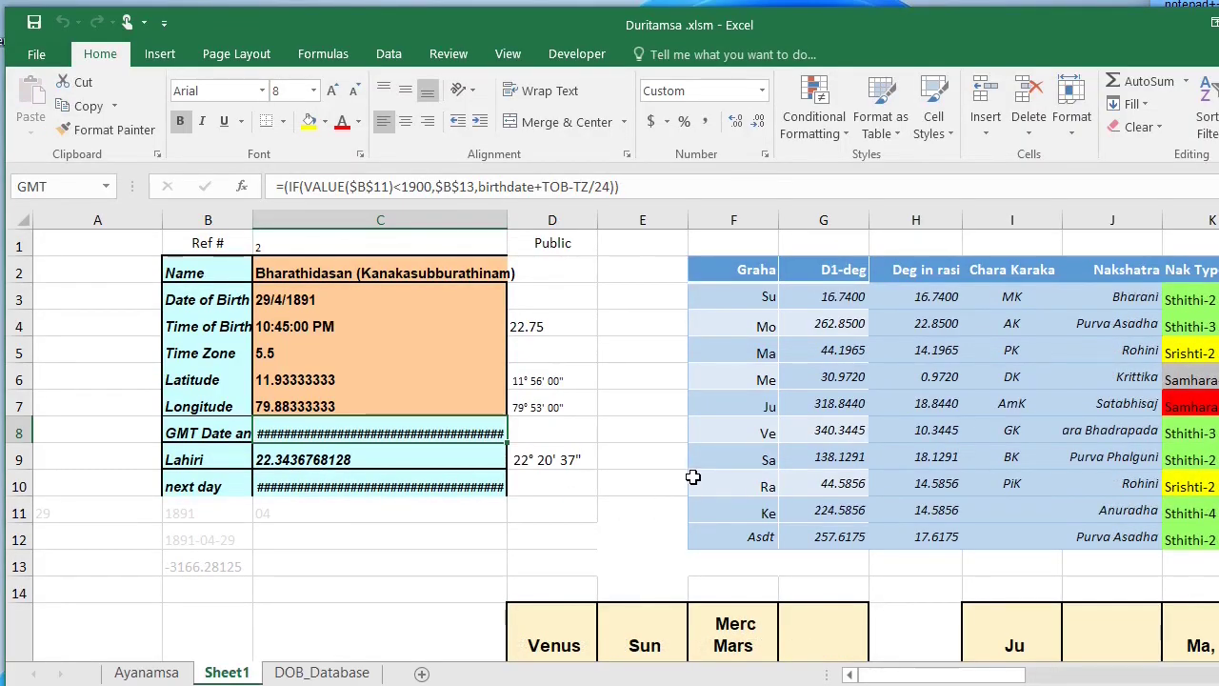
# Step: Set the Ref # in C1 to 5 to load Indira Gandhi's record
pyautogui.doubleClick(295, 247)
pyautogui.moveTo(276, 246); pyautogui.dragTo(241, 246)
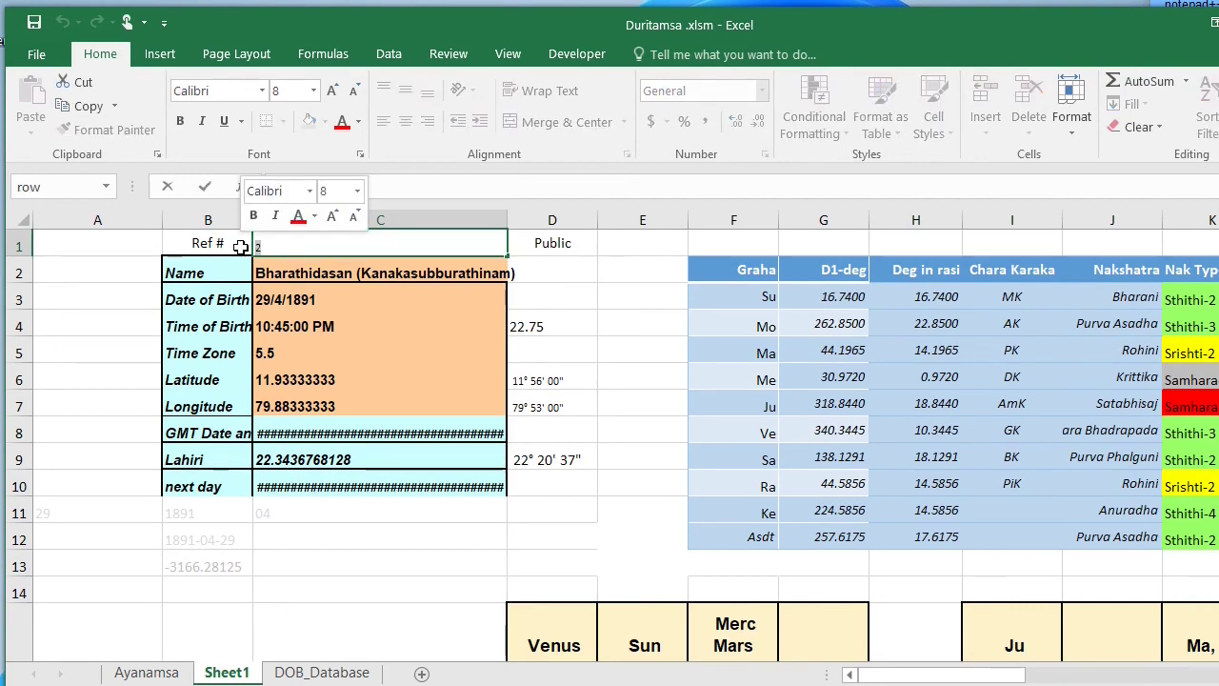
pyautogui.write('5')
pyautogui.press('Return')
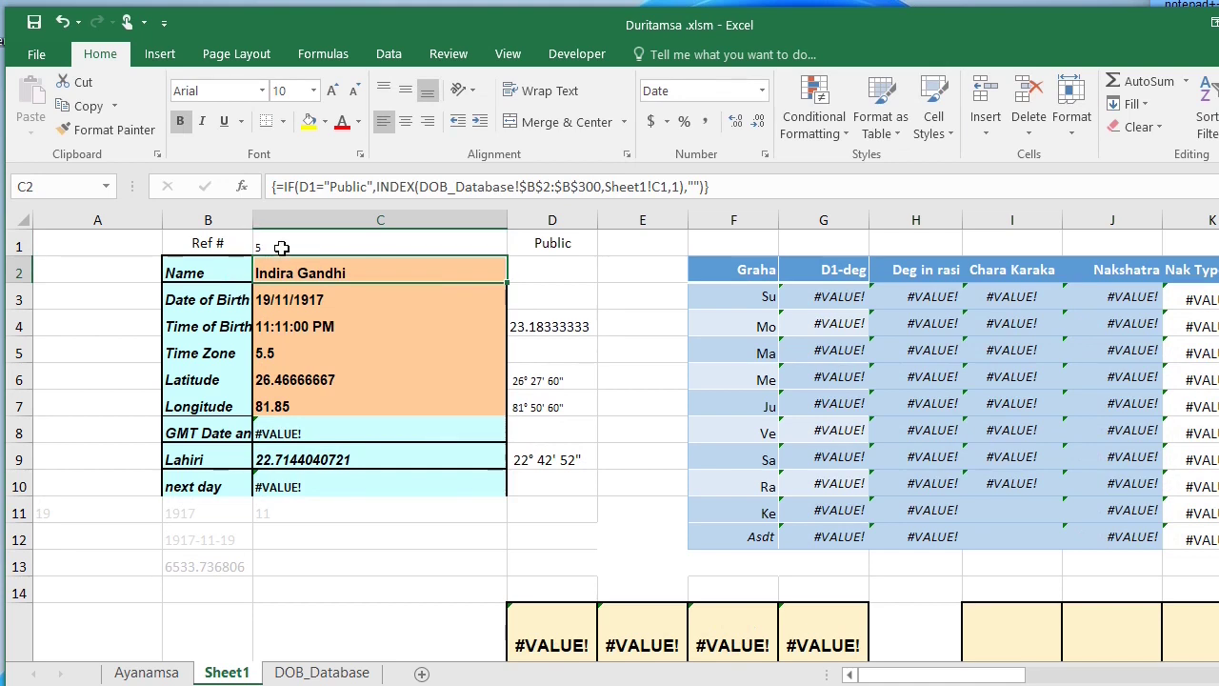
# Step: Switch the Ref # to 2 and inspect the date-of-birth formula in C3
pyautogui.doubleClick(283, 248)
pyautogui.moveTo(282, 247); pyautogui.dragTo(221, 238)
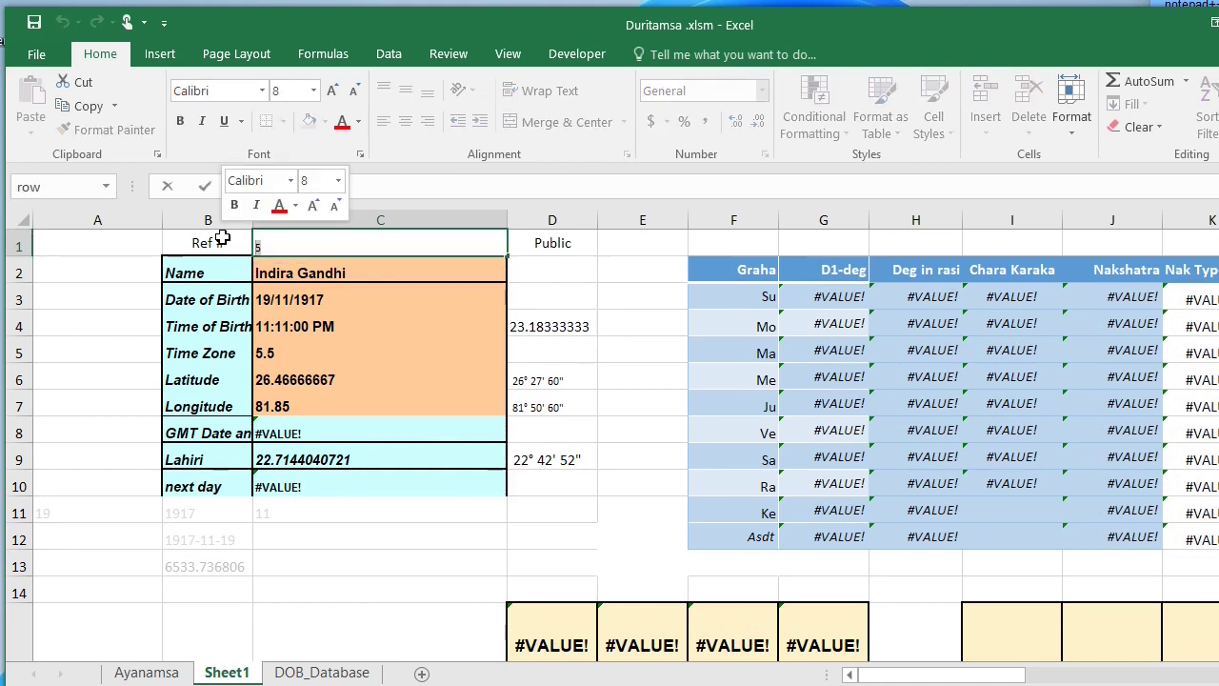
pyautogui.write('2')
pyautogui.press('Return')
pyautogui.press('Return')
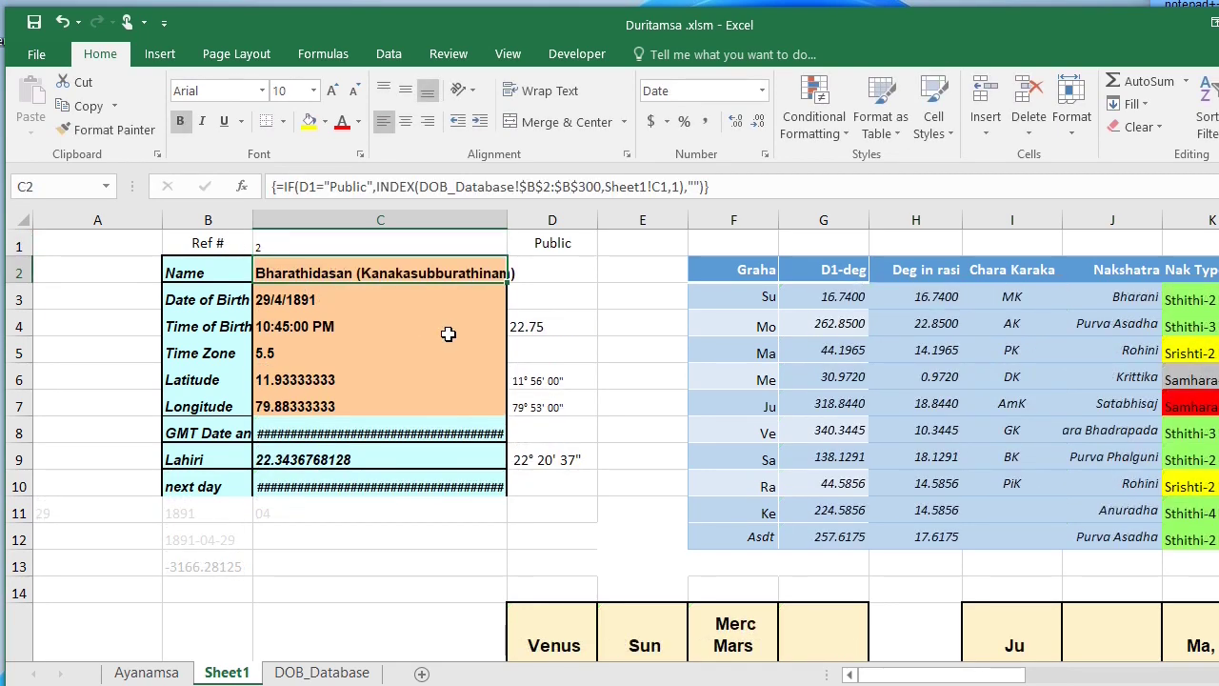
pyautogui.click(314, 300)
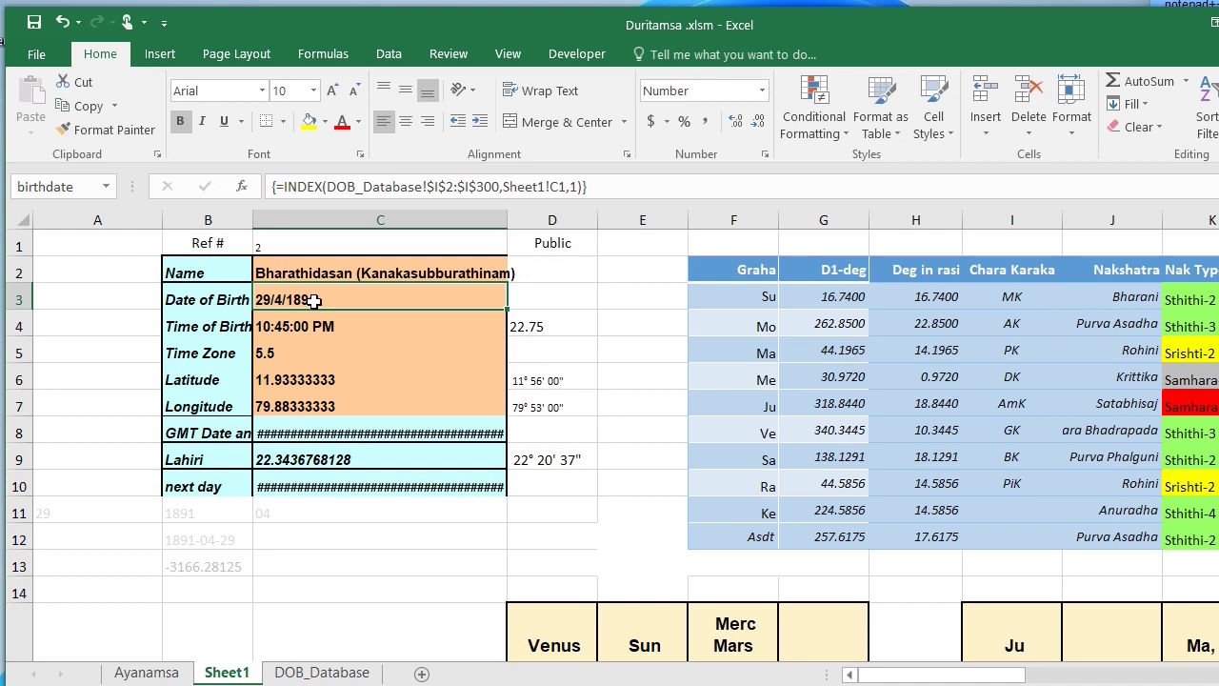
# Step: Load record 6 (Lalu Prasad Yadav), then set the Ref # back to 5
pyautogui.doubleClick(290, 246)
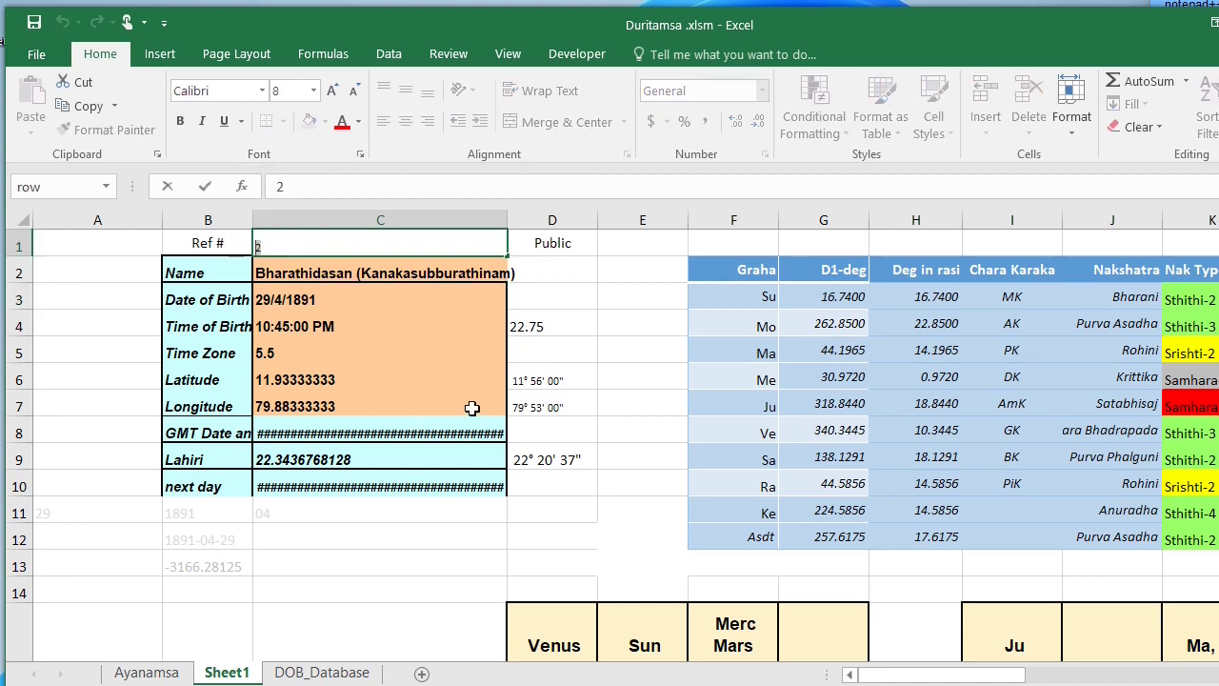
pyautogui.write('6')
pyautogui.hotkey('ctrl', 'Return')
pyautogui.press('Return')
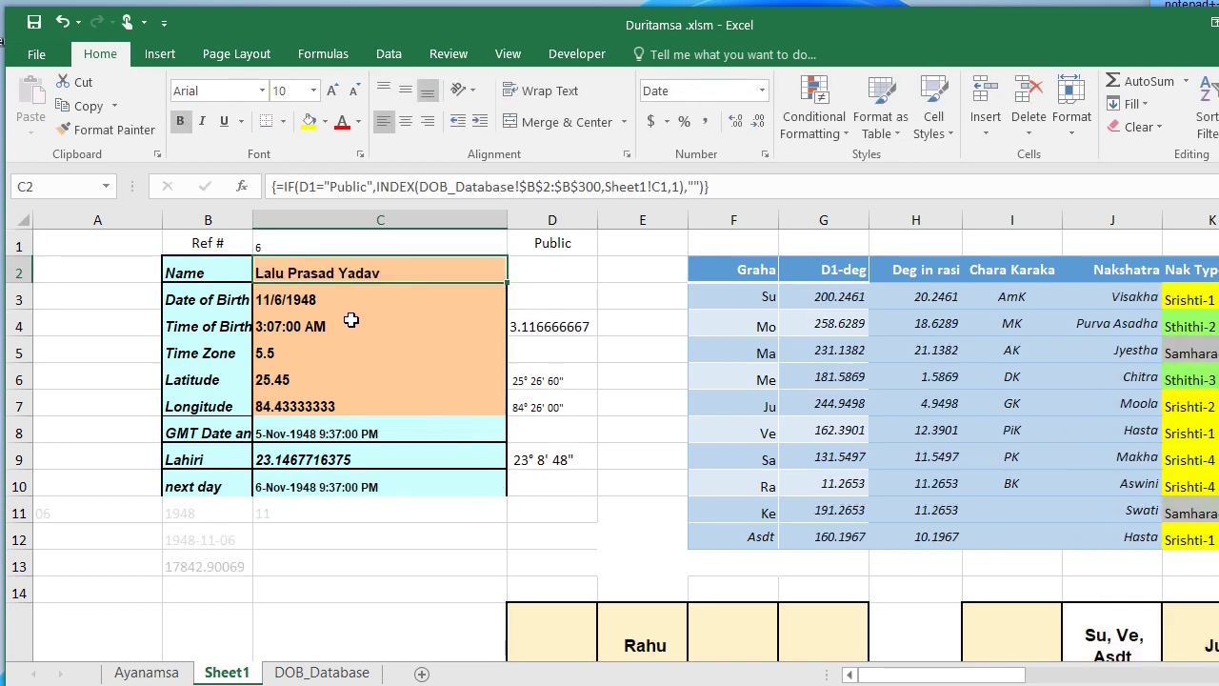
pyautogui.click(283, 245)
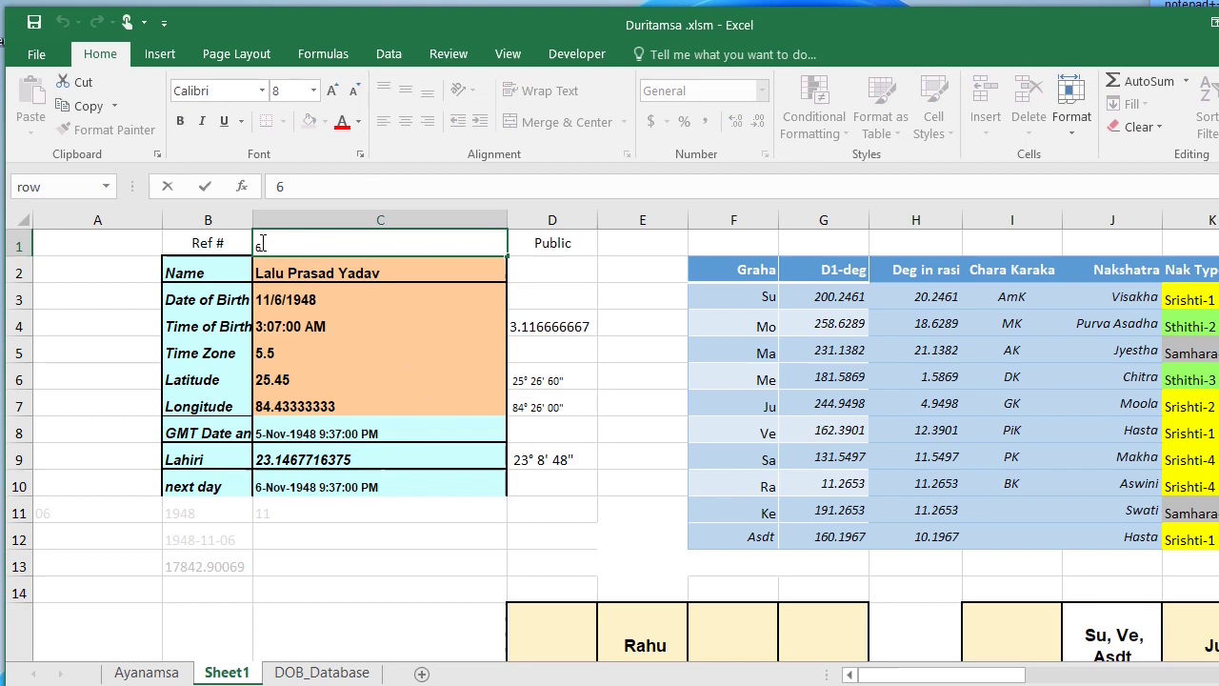
pyautogui.doubleClick(261, 246)
pyautogui.write('5')
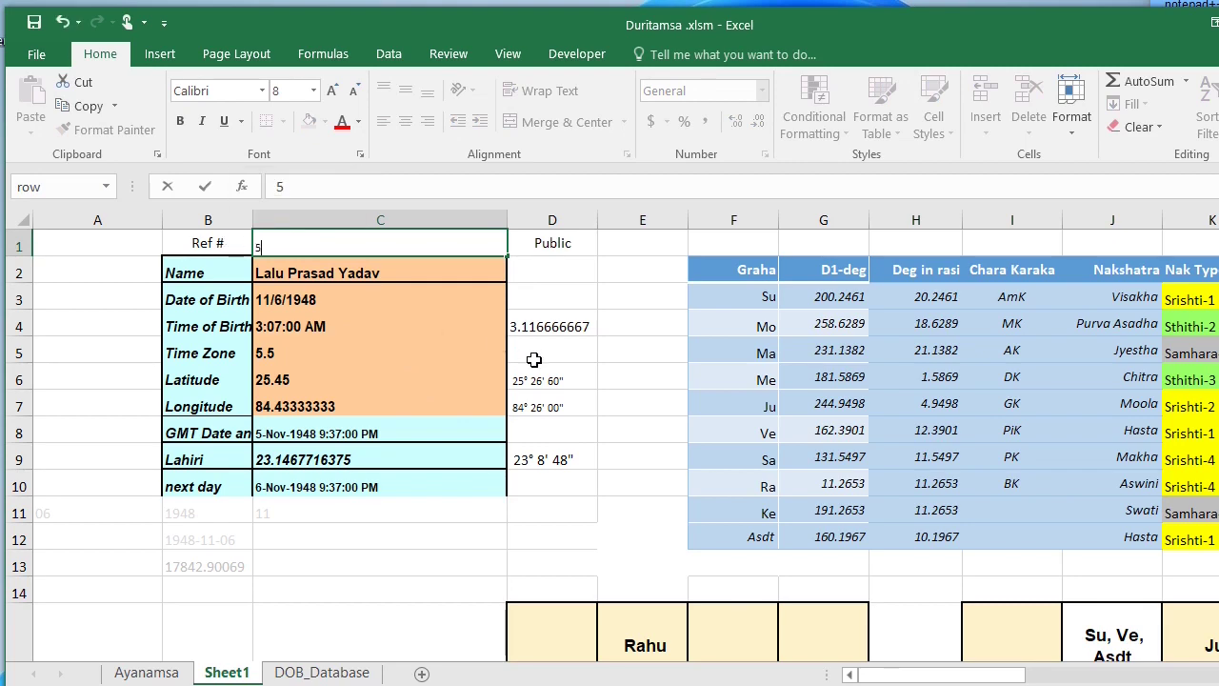
pyautogui.press('Return')
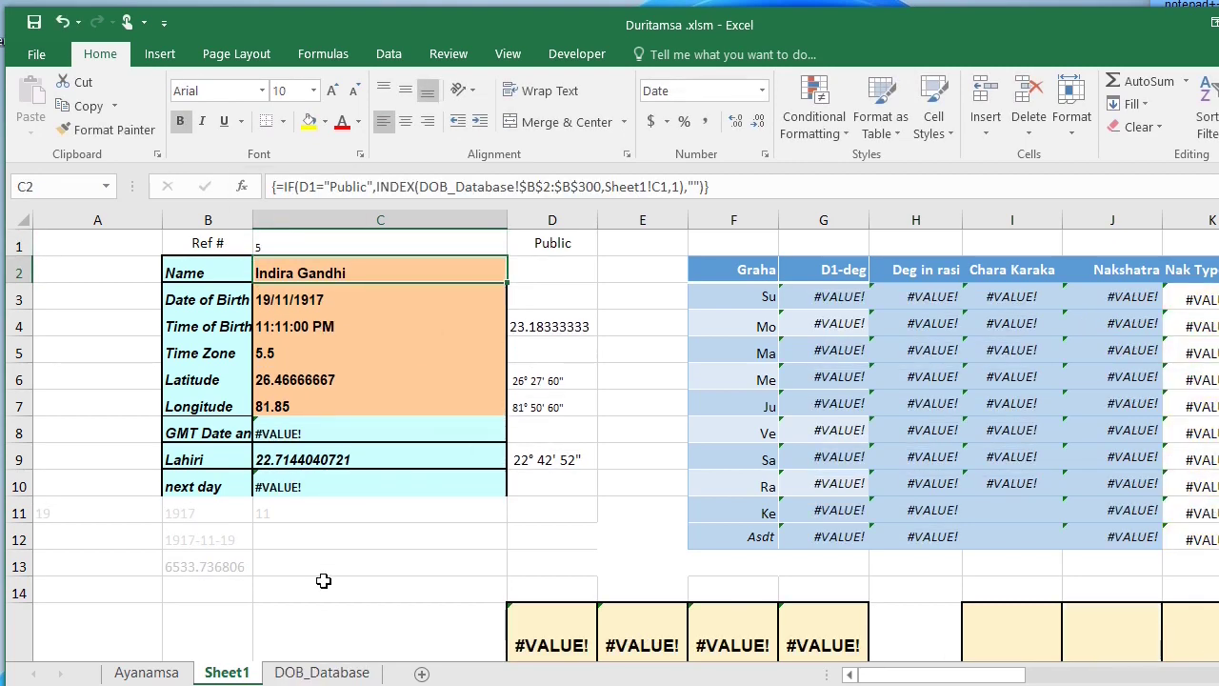
pyautogui.click(292, 432)
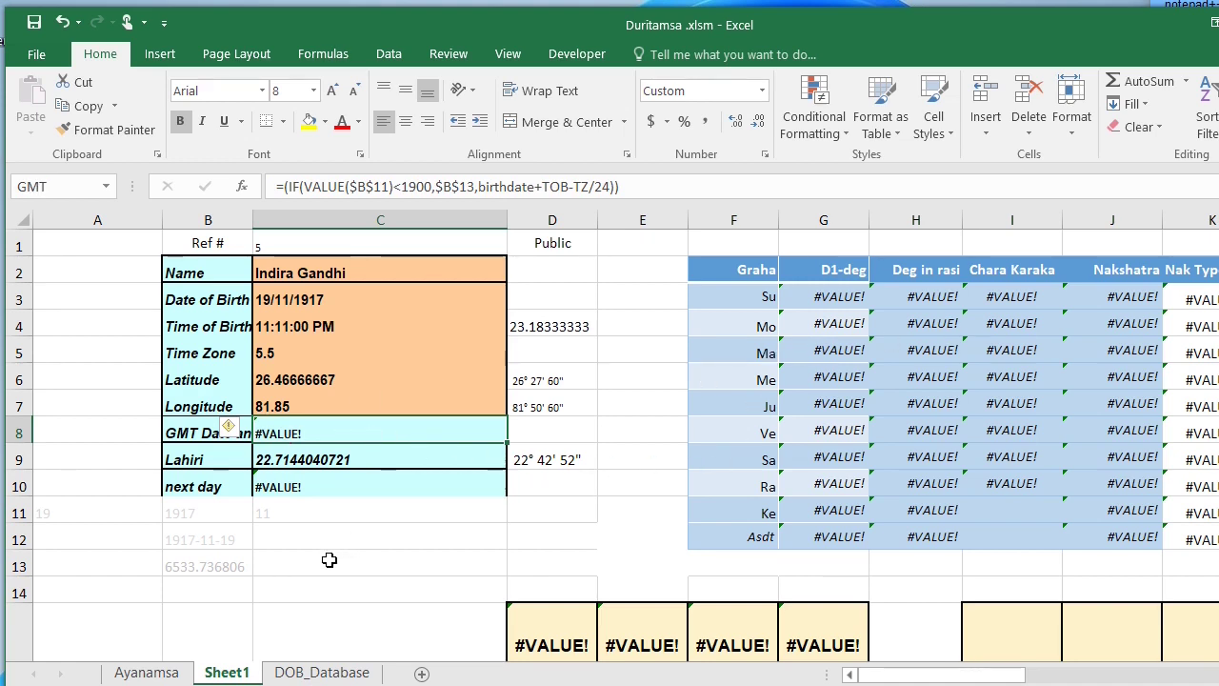
pyautogui.scroll(-3, 233, 592)
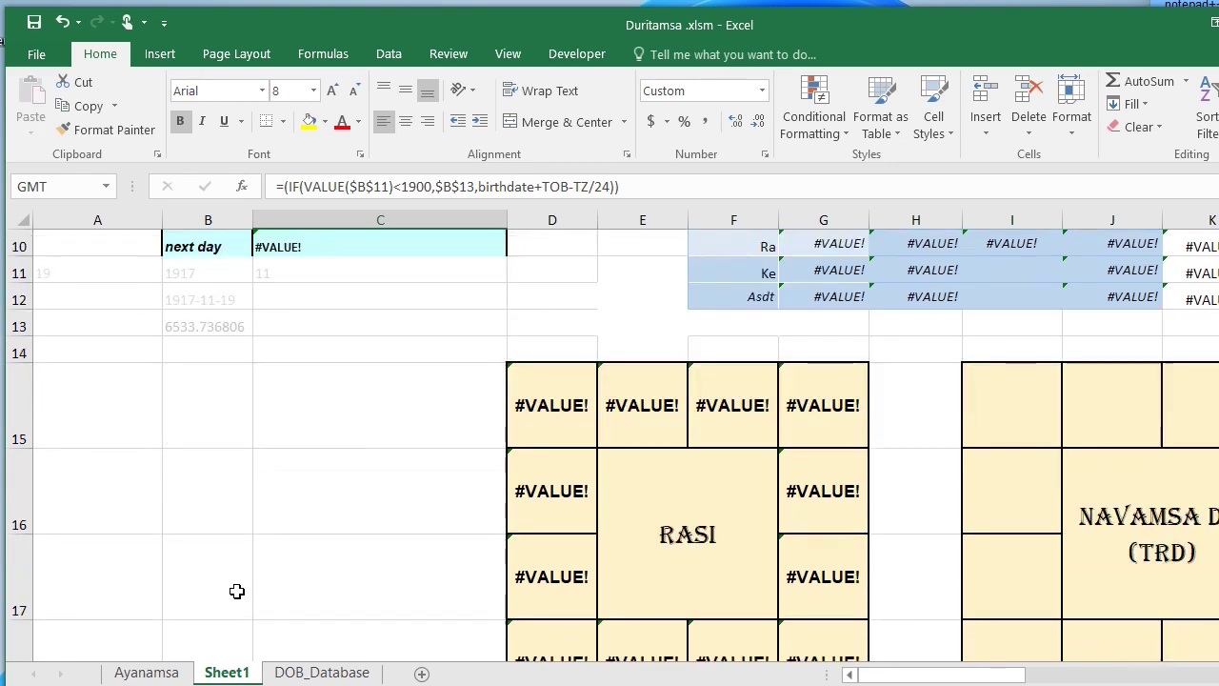
pyautogui.click(108, 428)
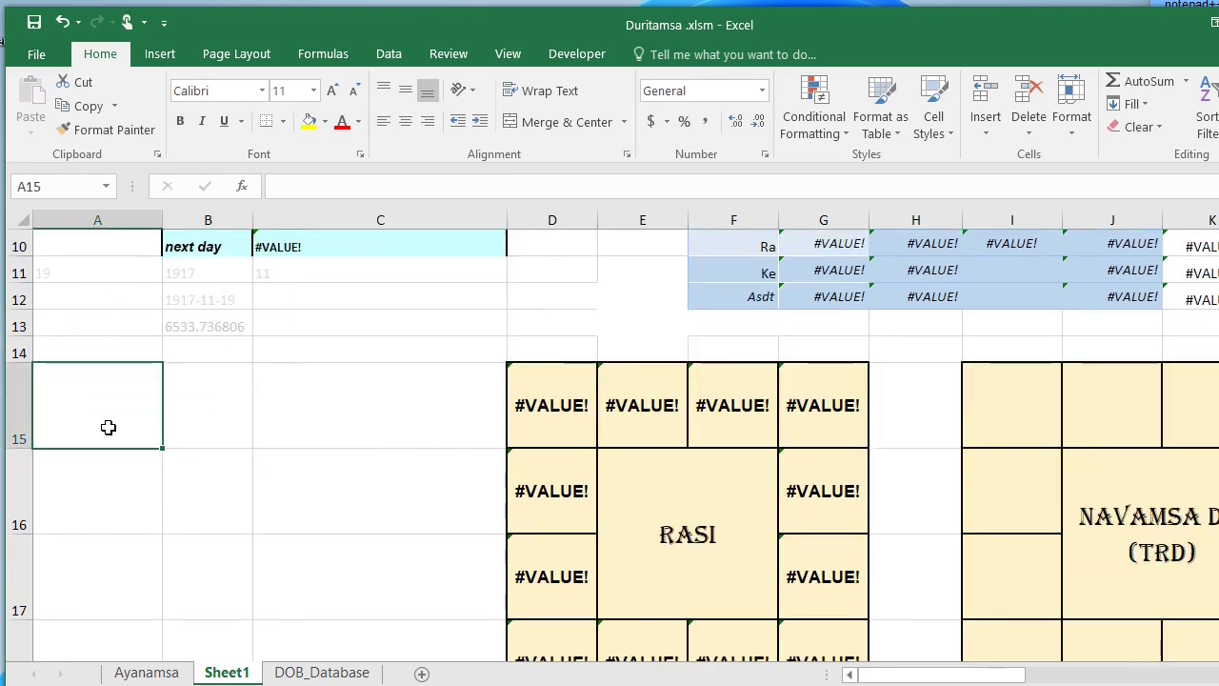
pyautogui.scroll(3, 139, 428)
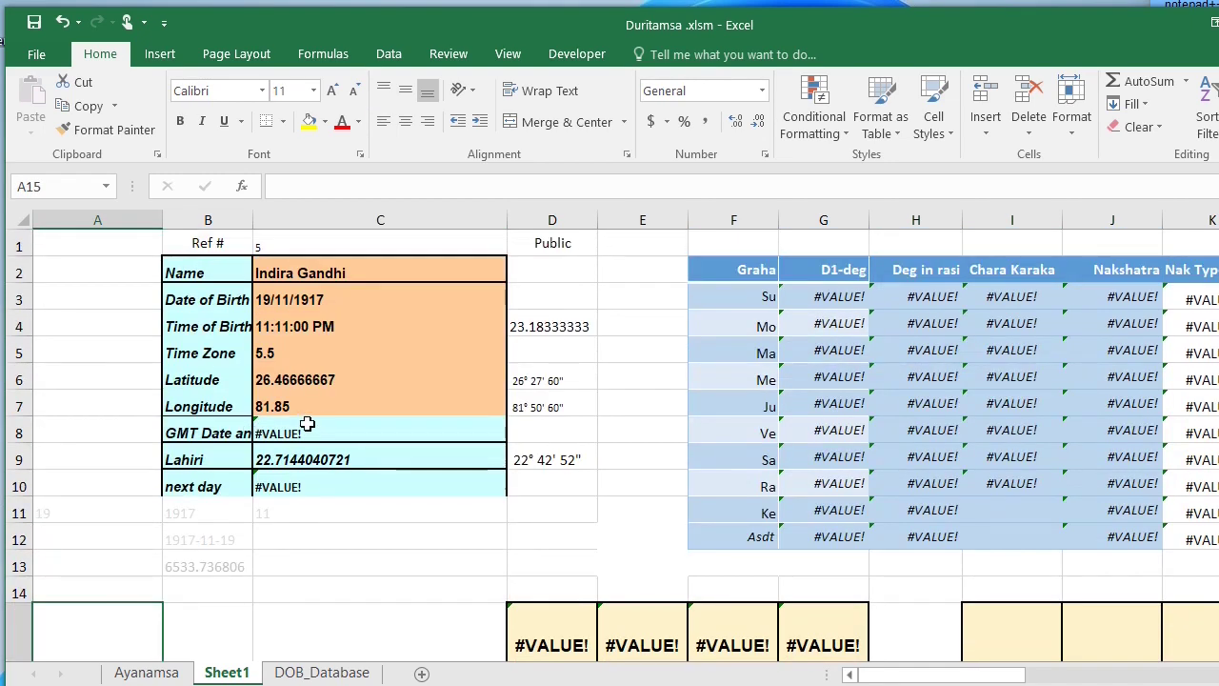
pyautogui.click(303, 424)
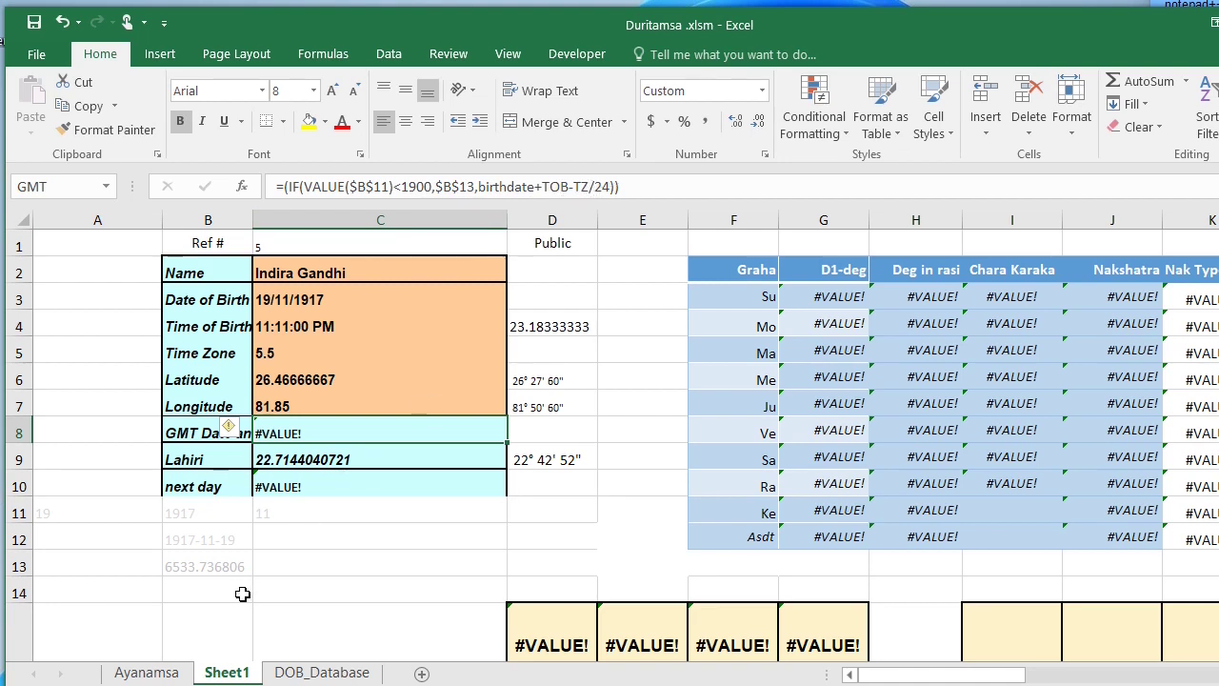
pyautogui.scroll(-2, 223, 553)
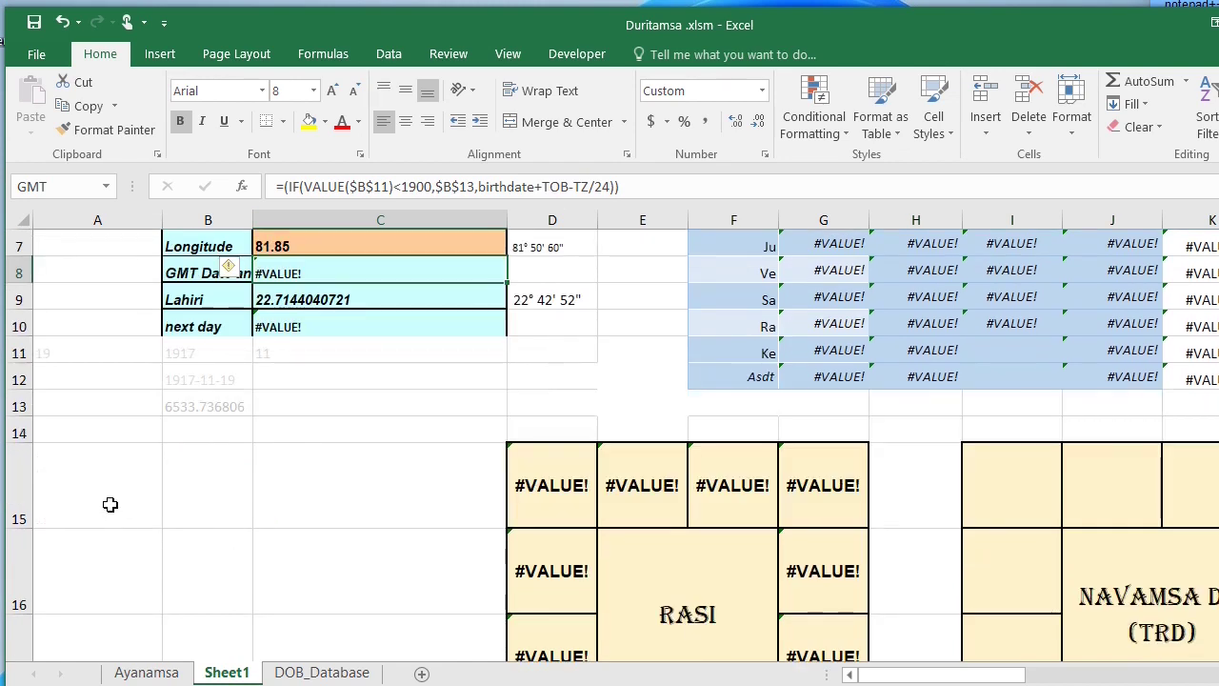
# Step: Enter a test formula in A15 referencing the birth date, showing 19/11/1917
pyautogui.click(110, 505)
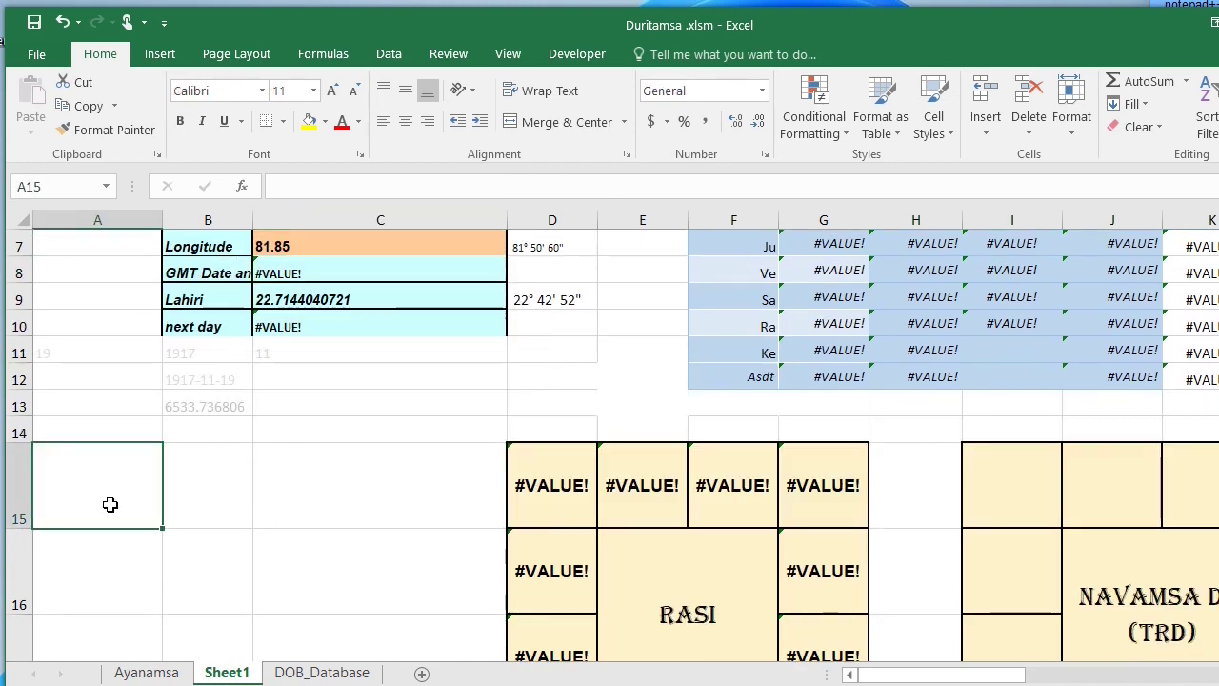
pyautogui.write('=')
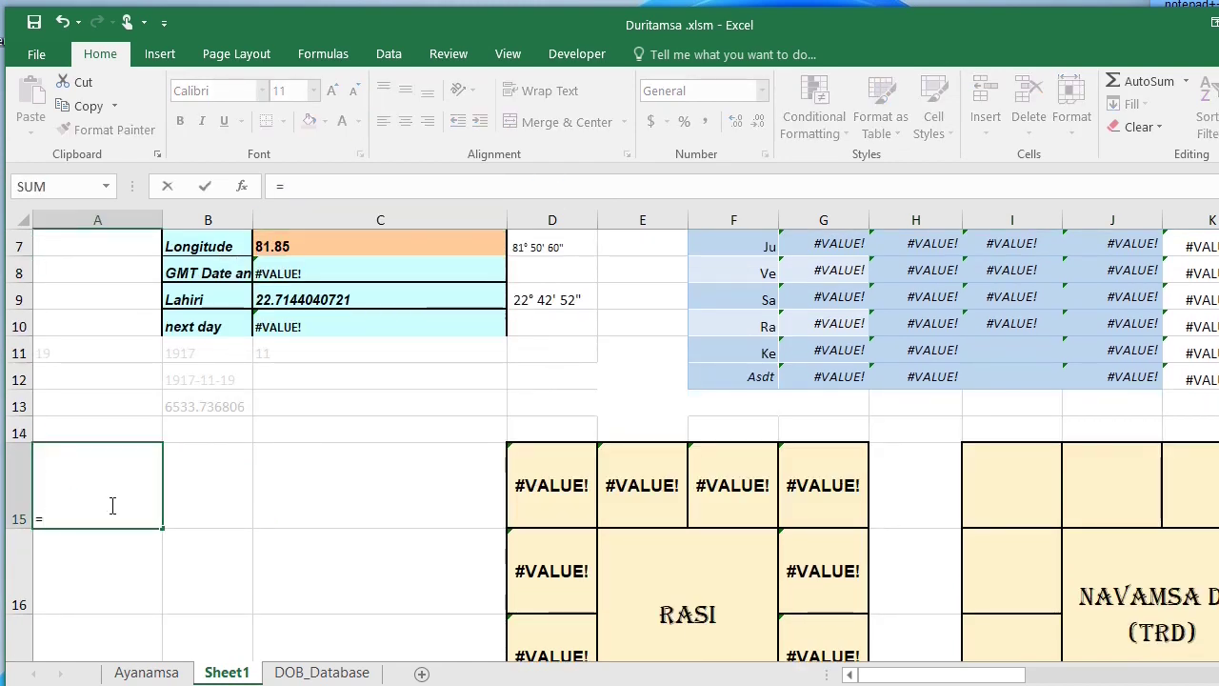
pyautogui.scroll(2, 375, 360)
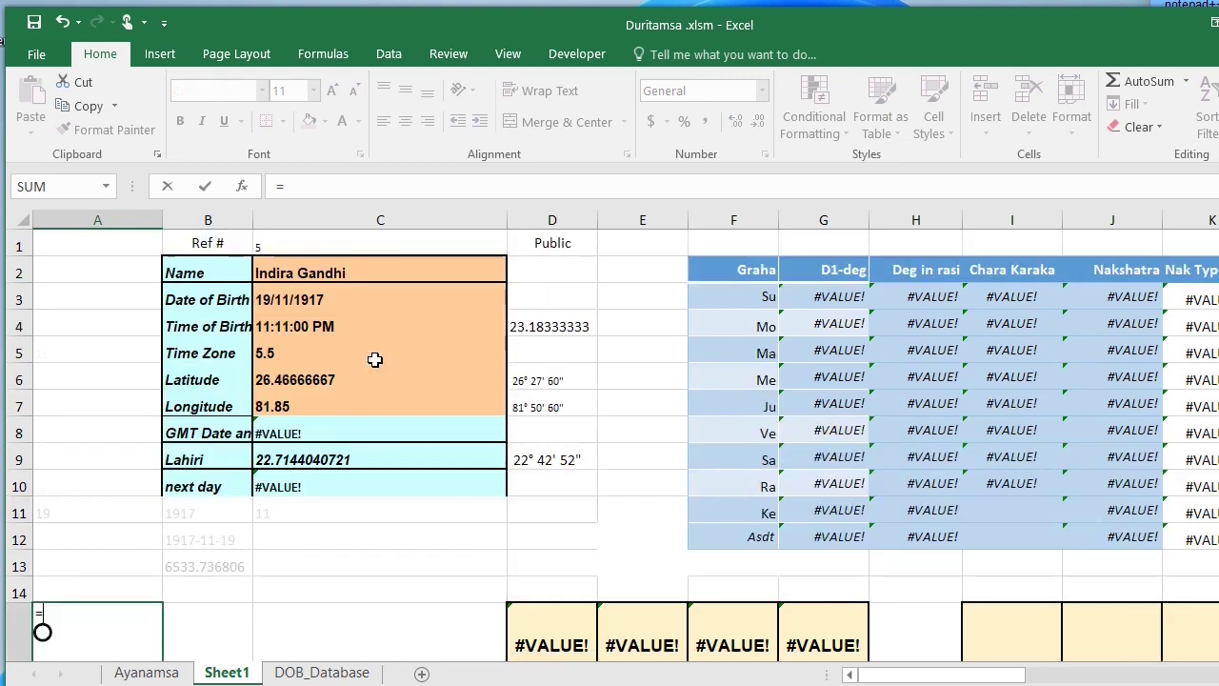
pyautogui.click(284, 303)
pyautogui.scroll(-2, 275, 547)
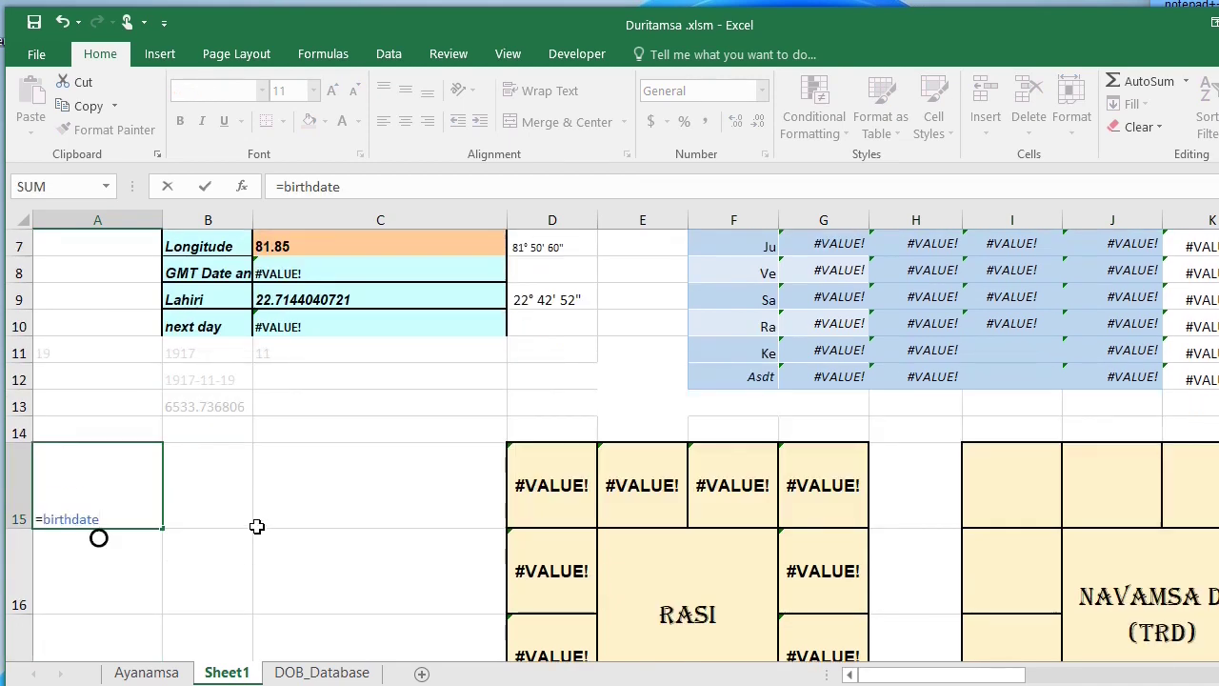
pyautogui.press('Return')
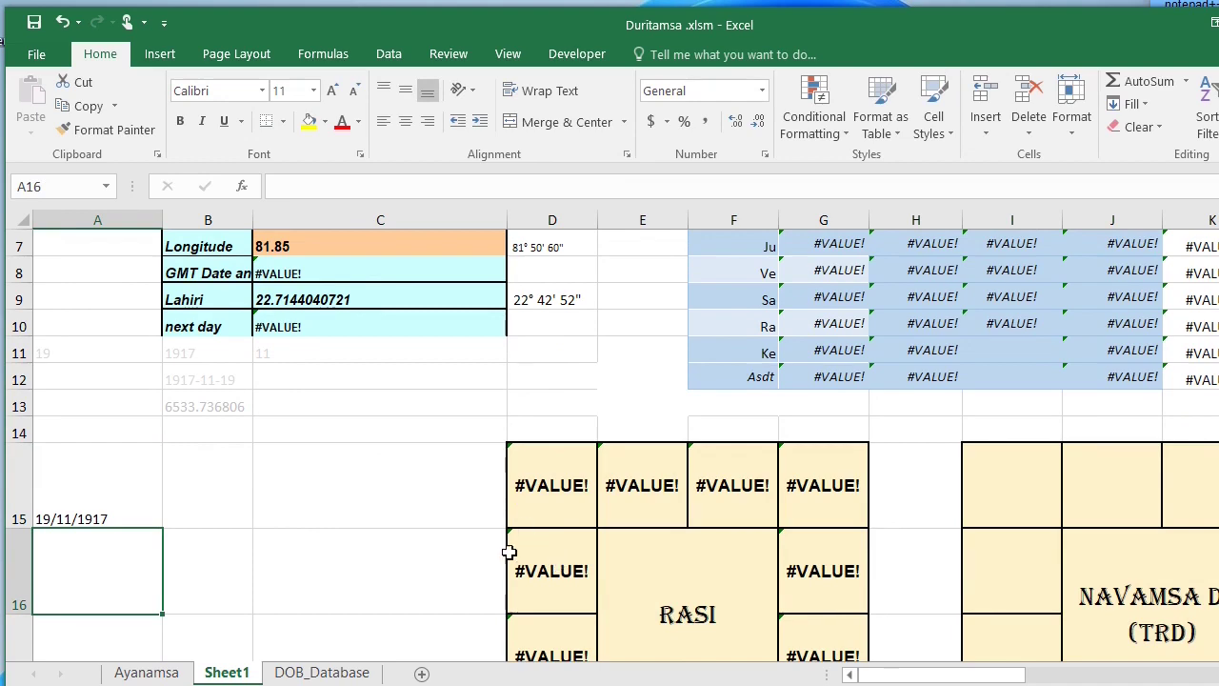
pyautogui.scroll(2, 495, 550)
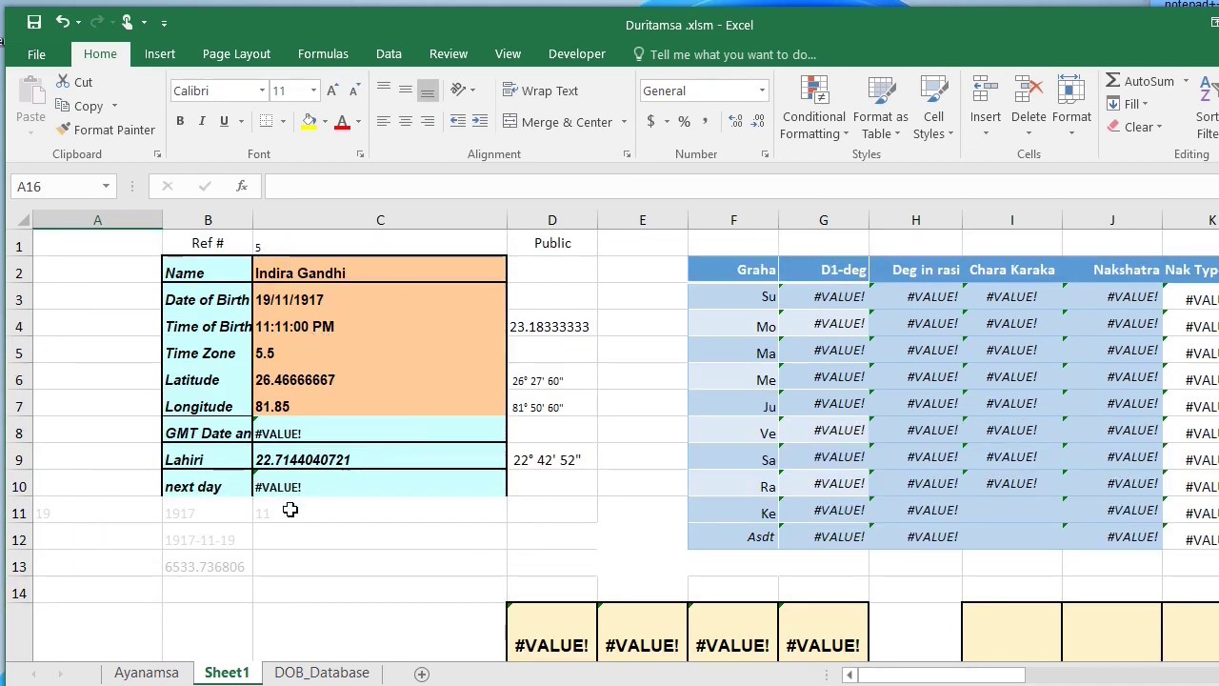
pyautogui.scroll(-3, 286, 510)
# Step: Enter a reference to the birth time in C4 into A16
pyautogui.click(112, 583)
pyautogui.click(93, 495)
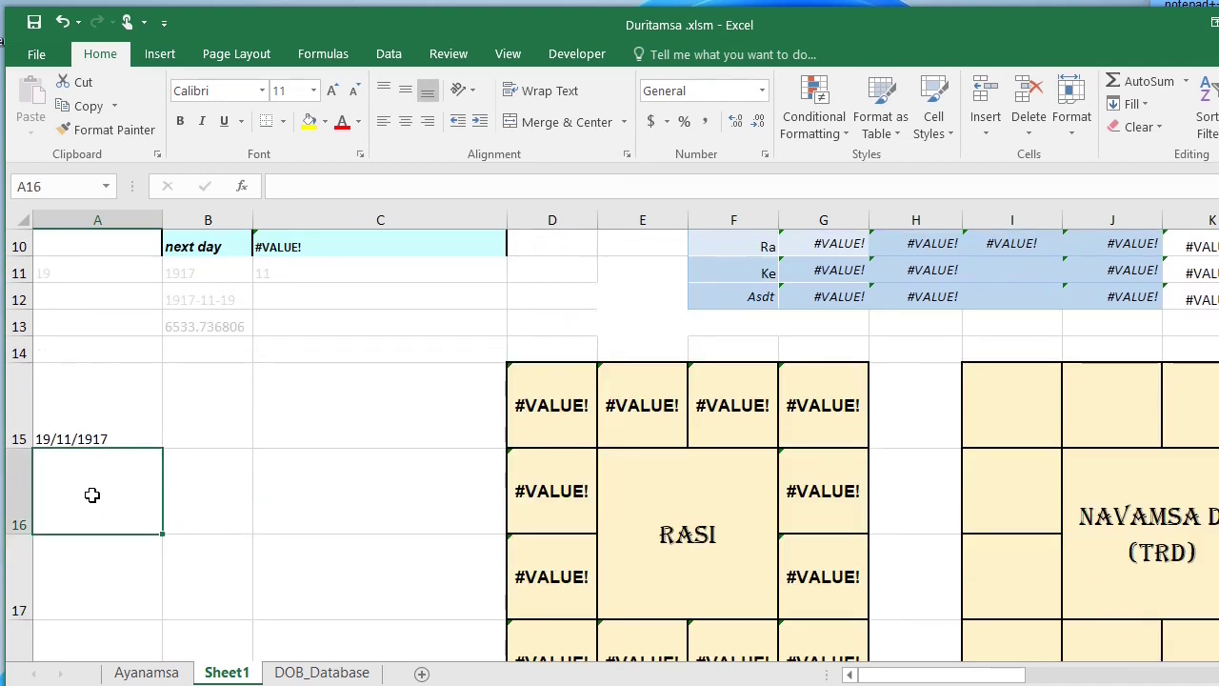
pyautogui.write('=')
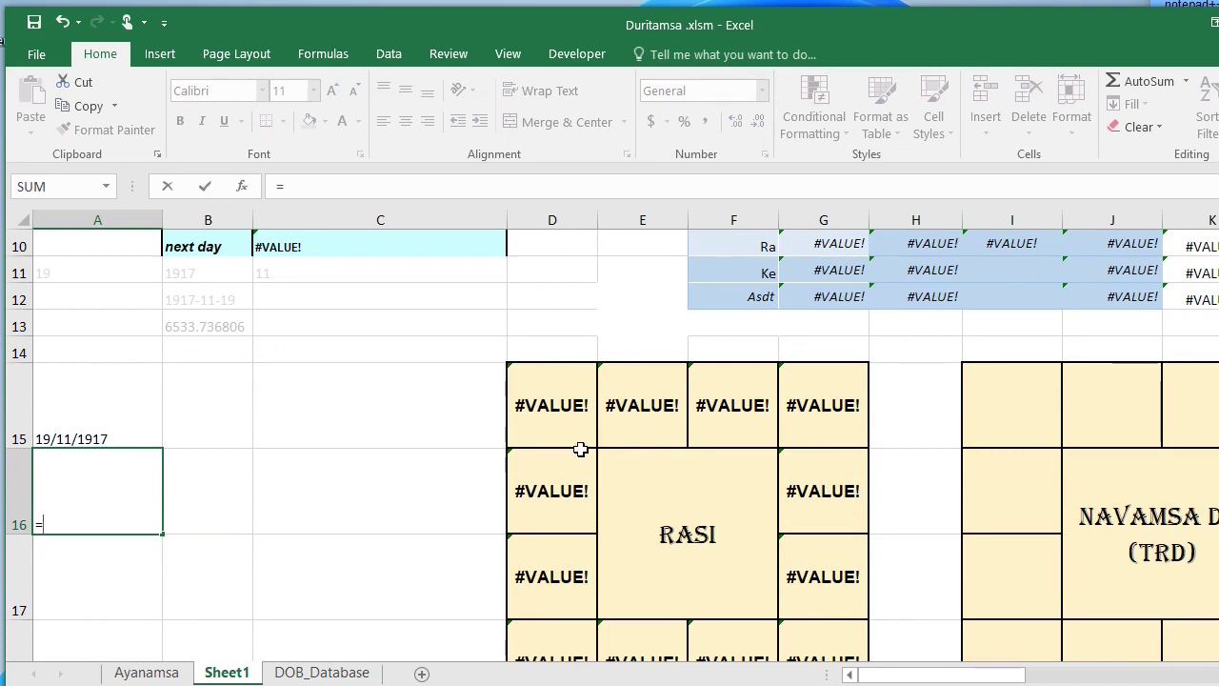
pyautogui.scroll(3, 422, 490)
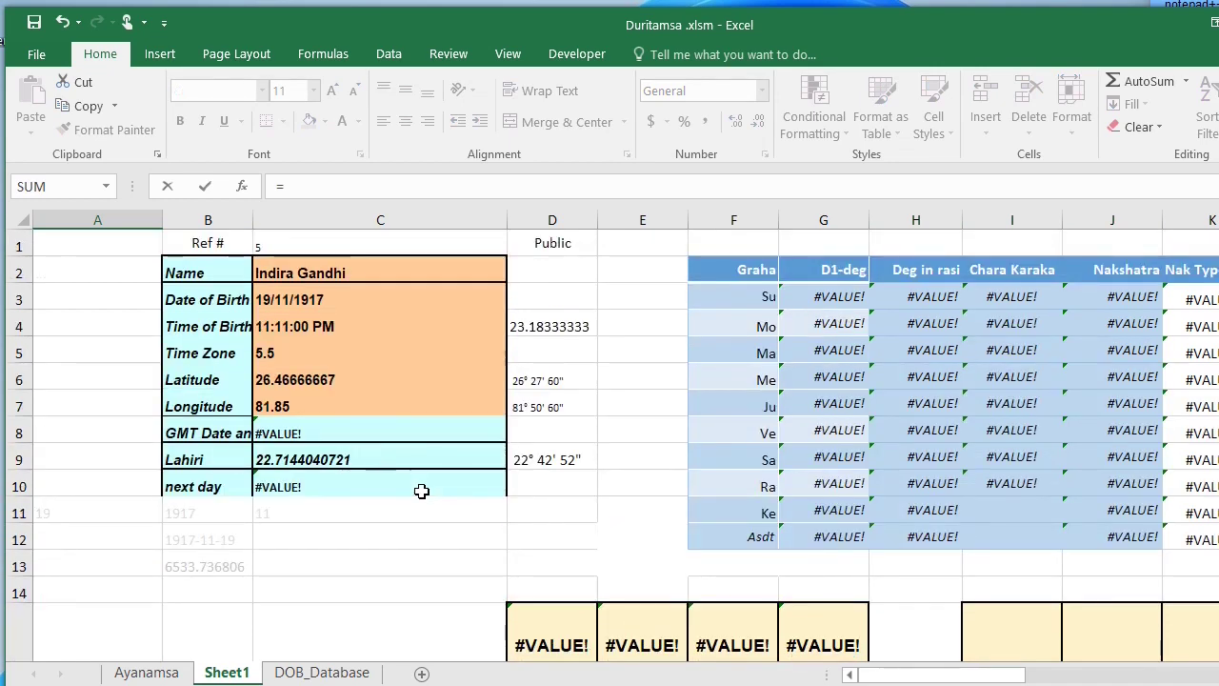
pyautogui.click(299, 328)
pyautogui.press('Return')
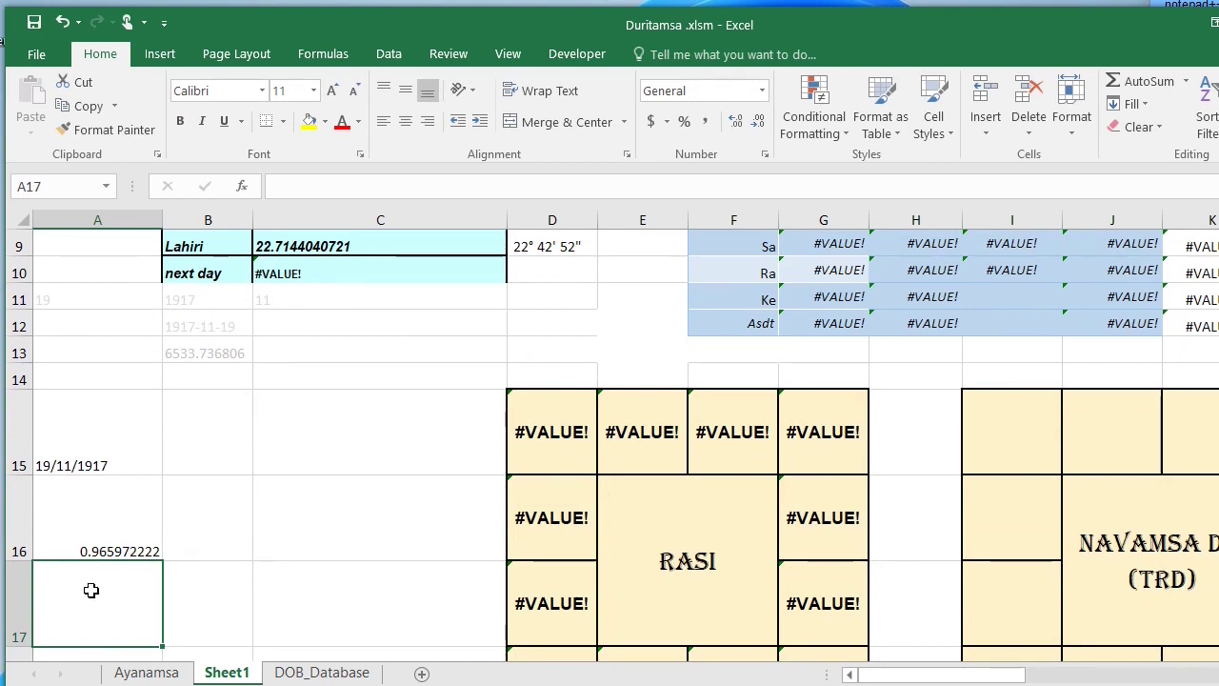
# Step: Build the formula =A15+A16 in A17
pyautogui.write('=')
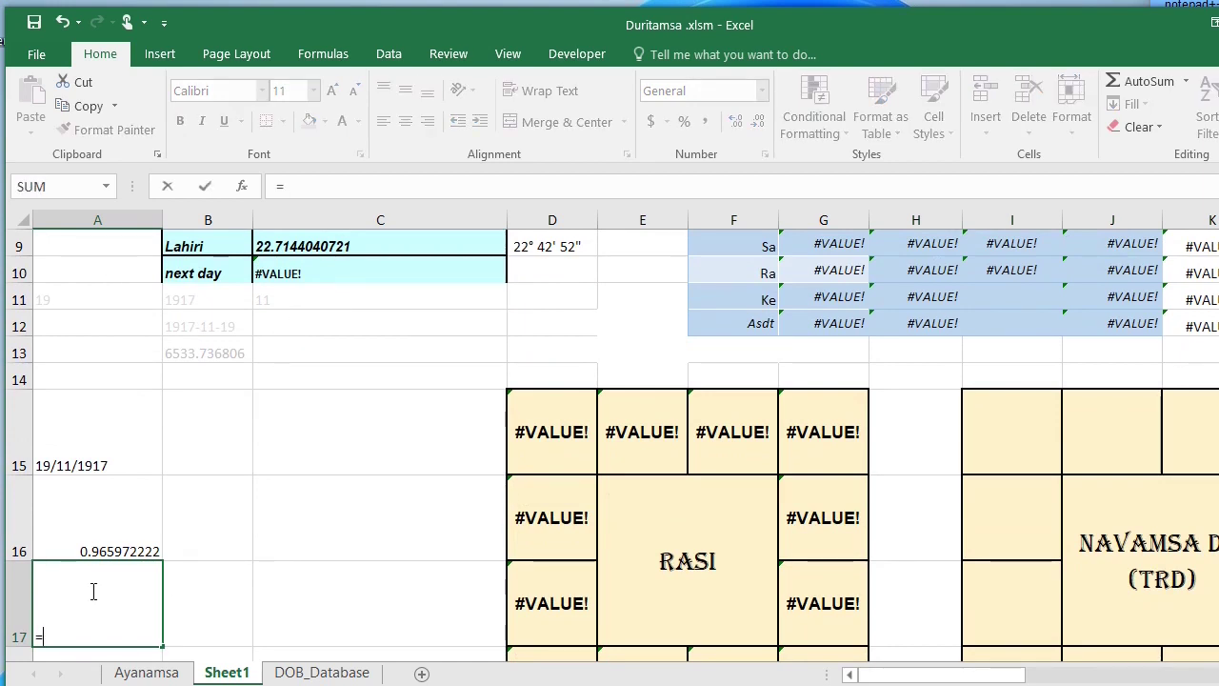
pyautogui.click(83, 455)
pyautogui.write('+')
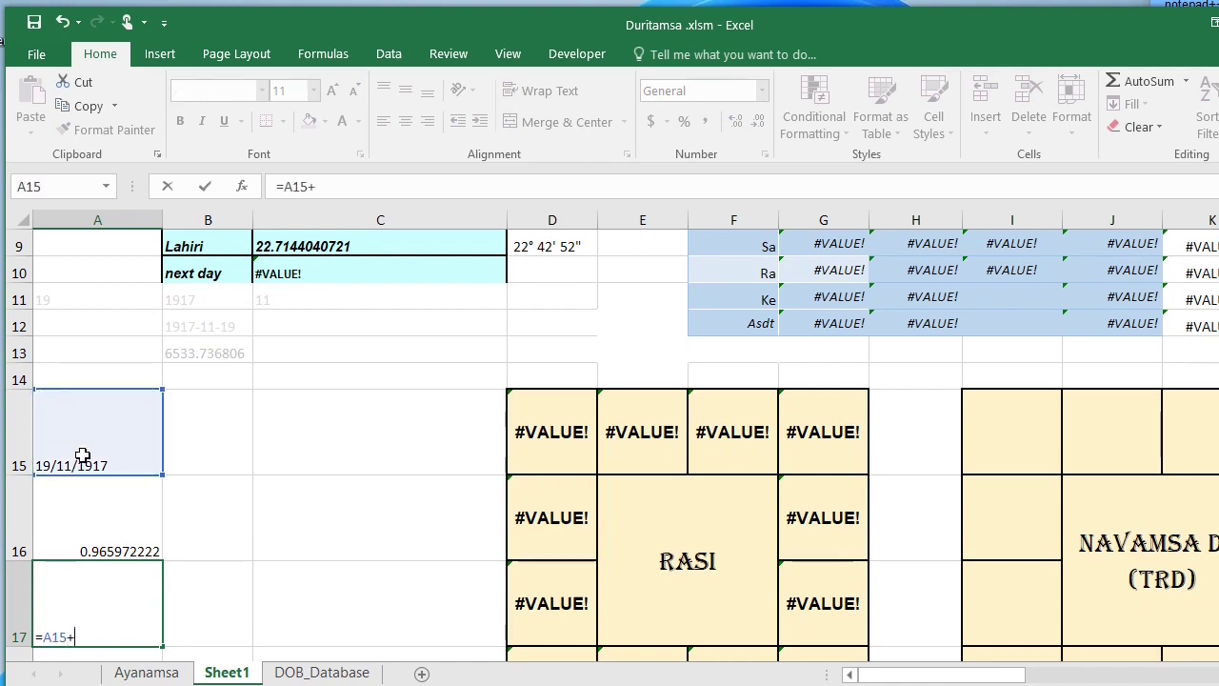
pyautogui.click(106, 543)
pyautogui.press('Return')
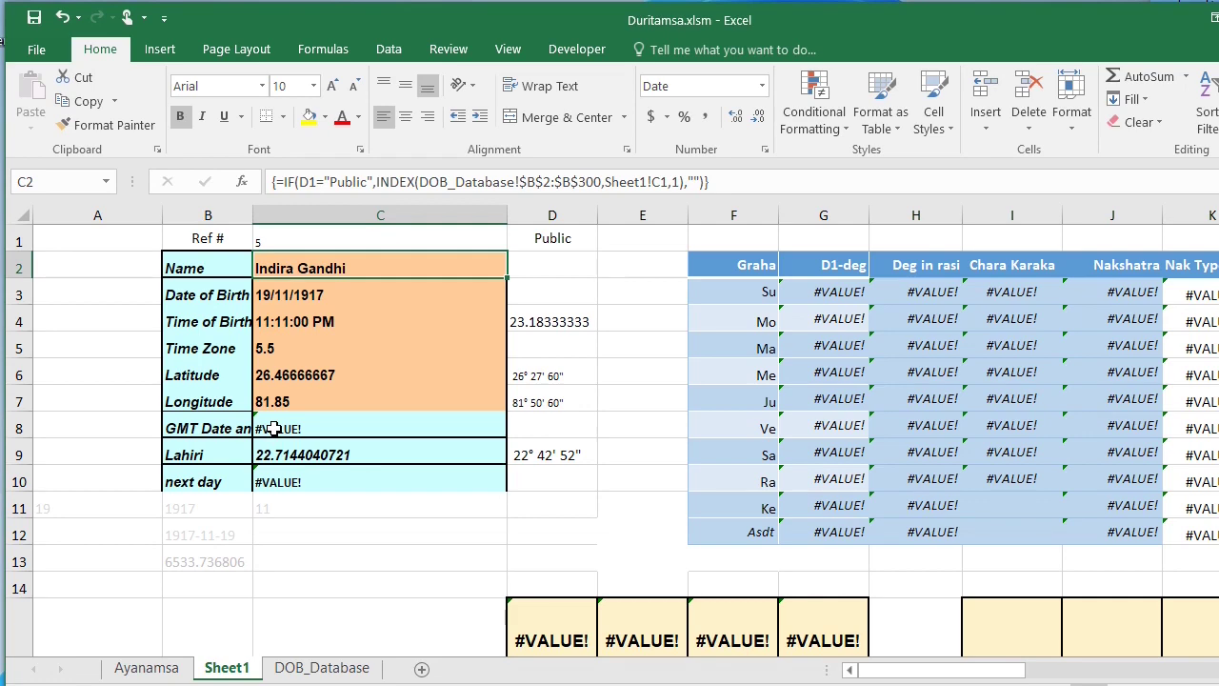
# Step: Switch to the DOB_Database sheet and inspect the Date(dd/mm/yyyy) formula in I2
pyautogui.click(303, 672)
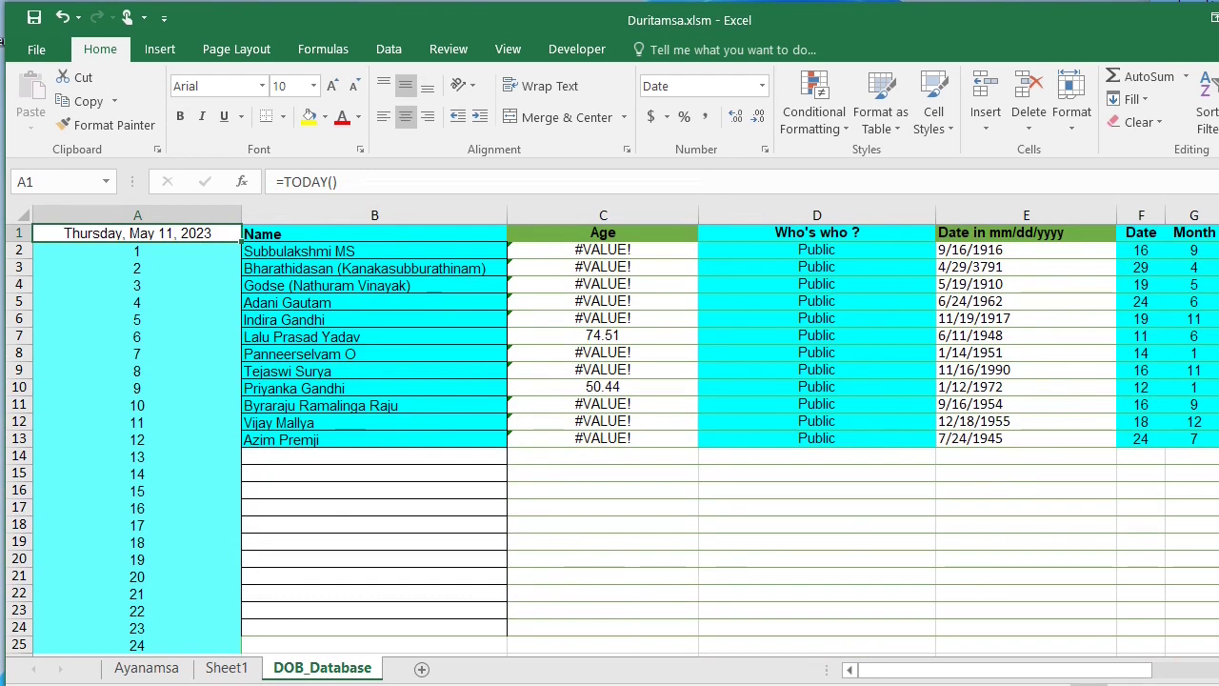
pyautogui.click(1122, 677)
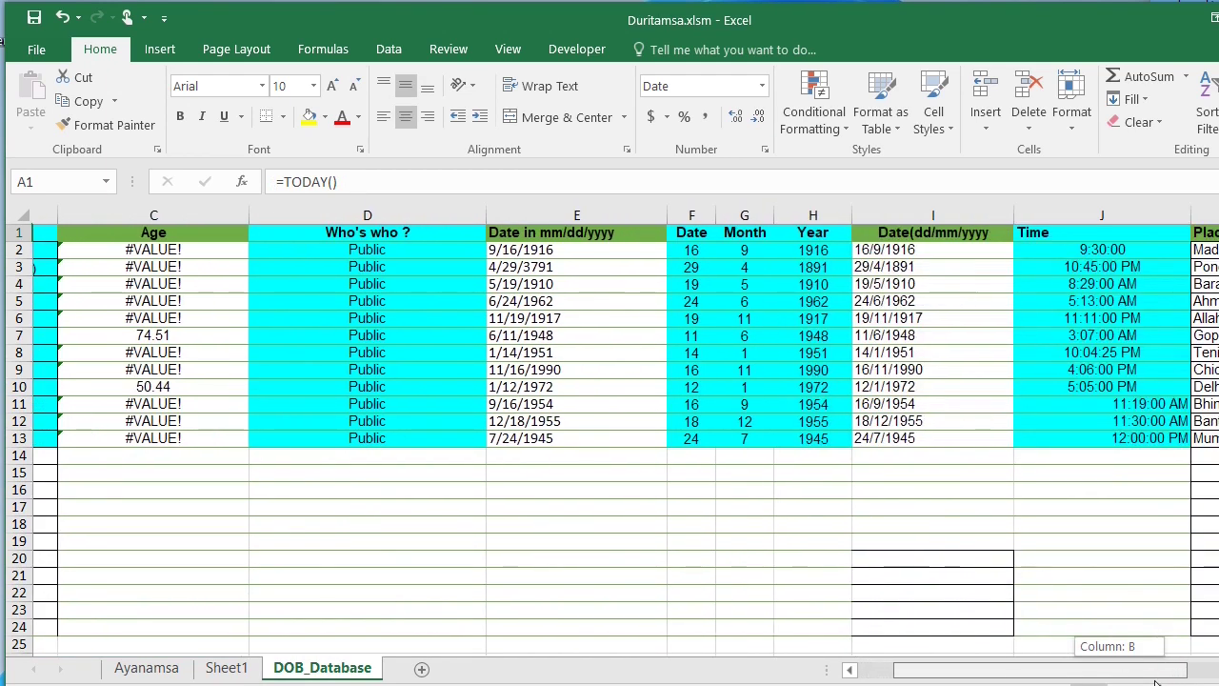
pyautogui.moveTo(1122, 677); pyautogui.dragTo(1143, 677)
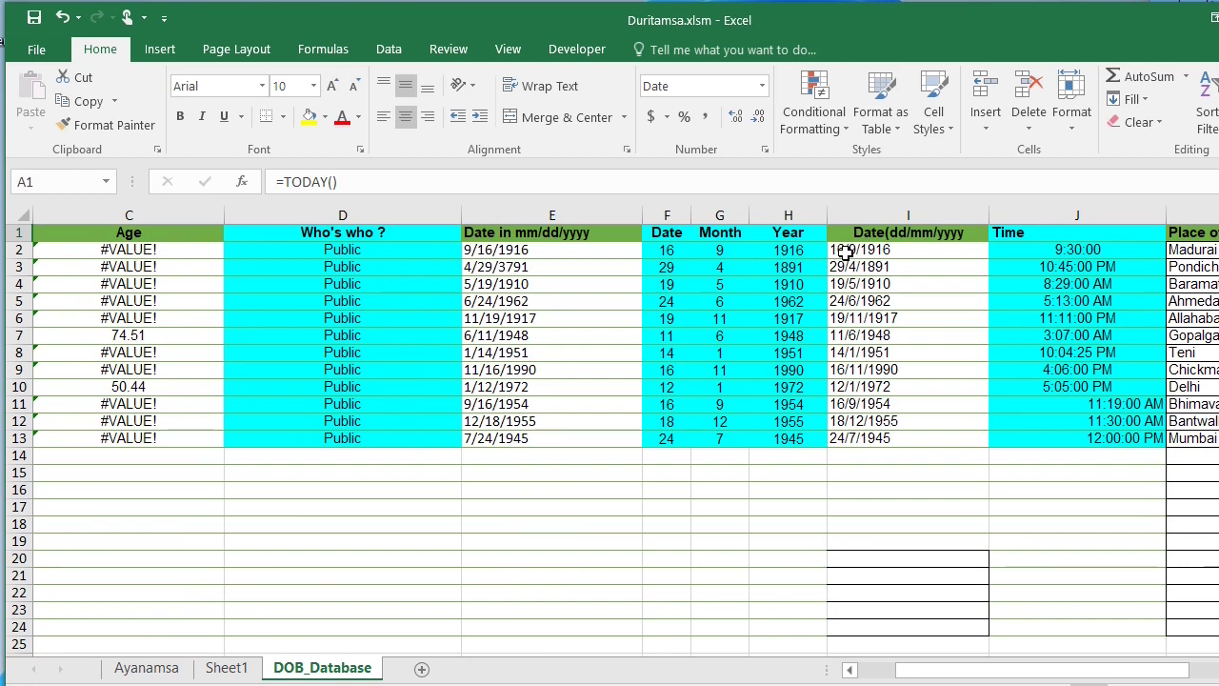
pyautogui.click(846, 250)
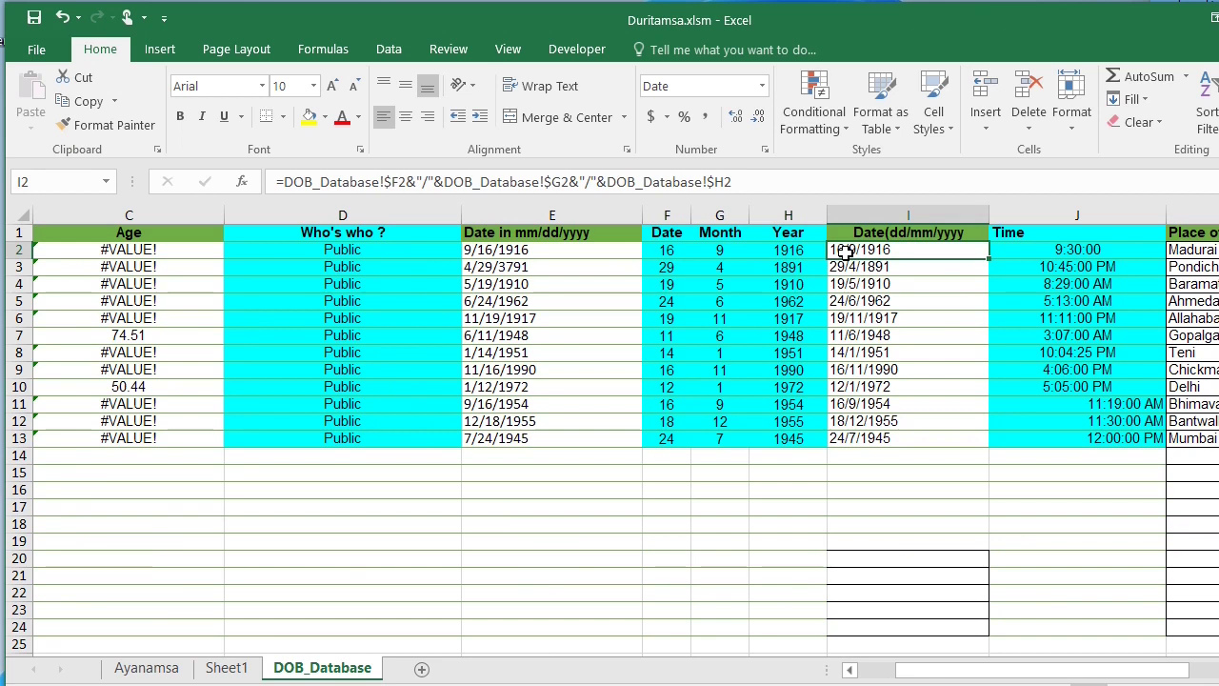
# Step: Replace the I2 formula with =DATE(H2,G2,F2)
pyautogui.click(733, 181)
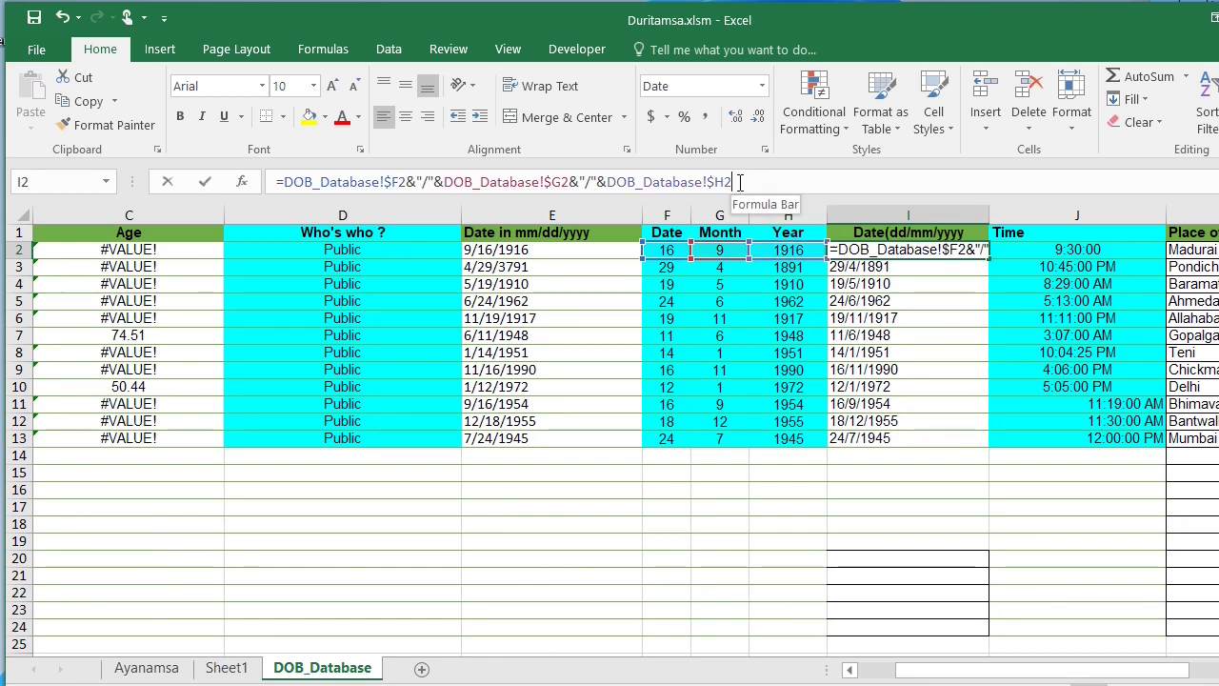
pyautogui.moveTo(733, 181); pyautogui.dragTo(703, 181)
pyautogui.hotkey('ctrl', 'a')
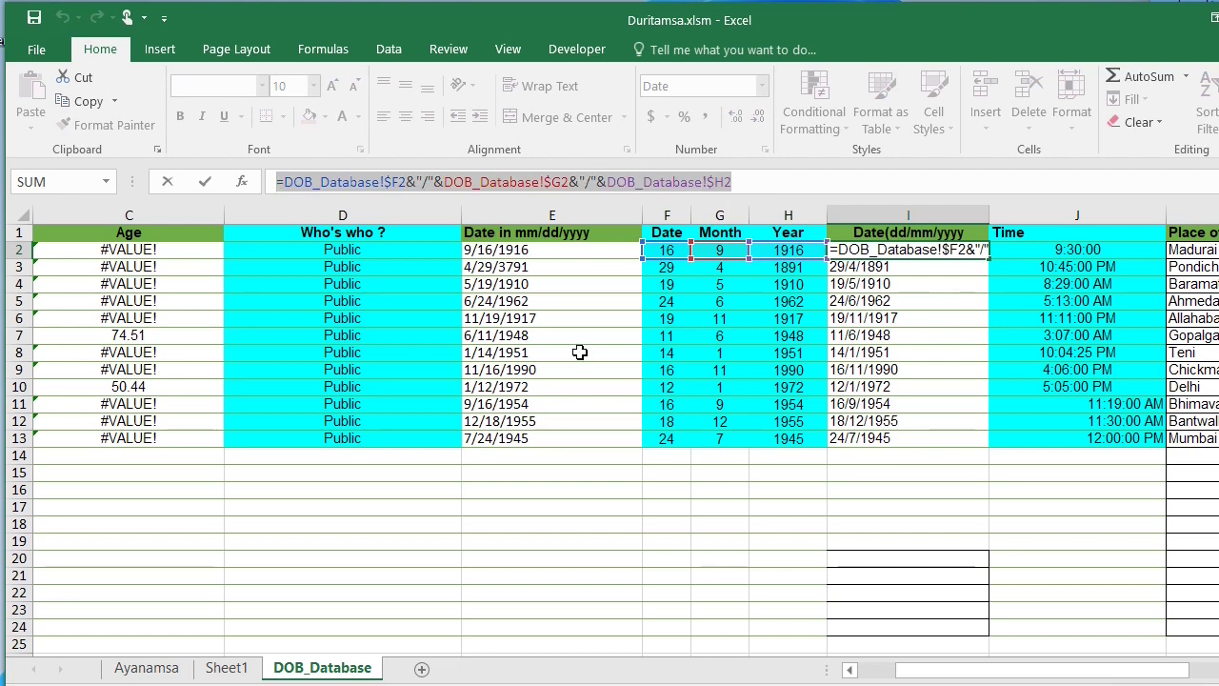
pyautogui.write('=DAT')
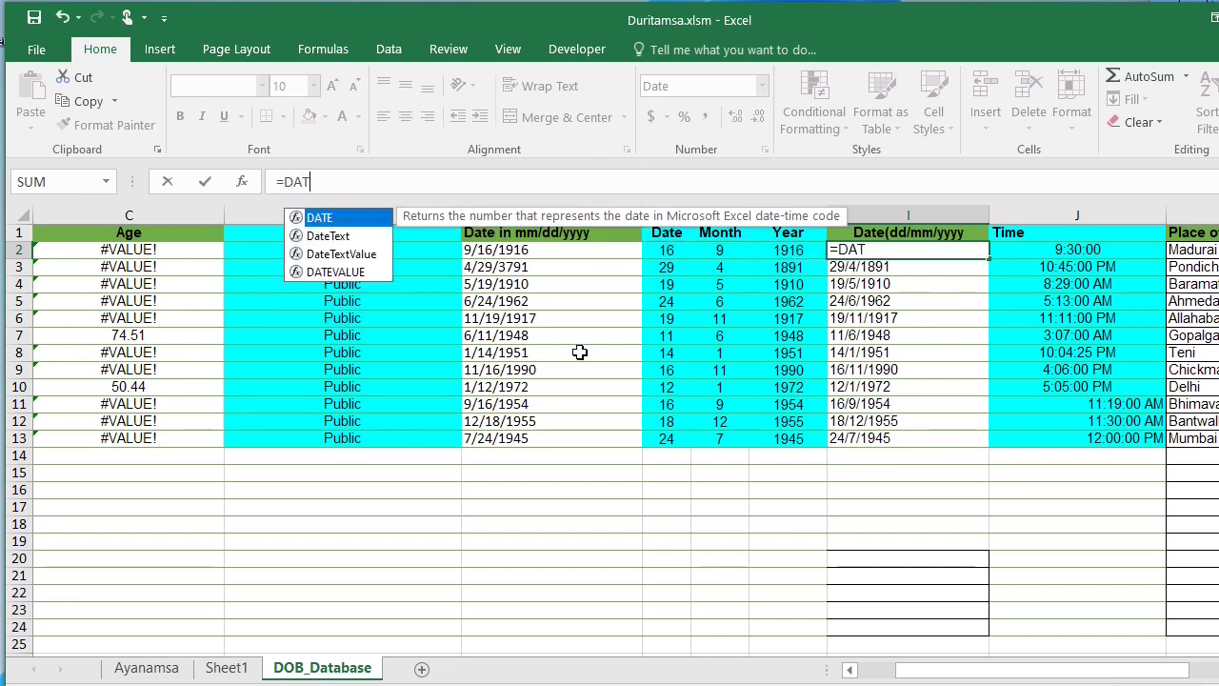
pyautogui.write('E(')
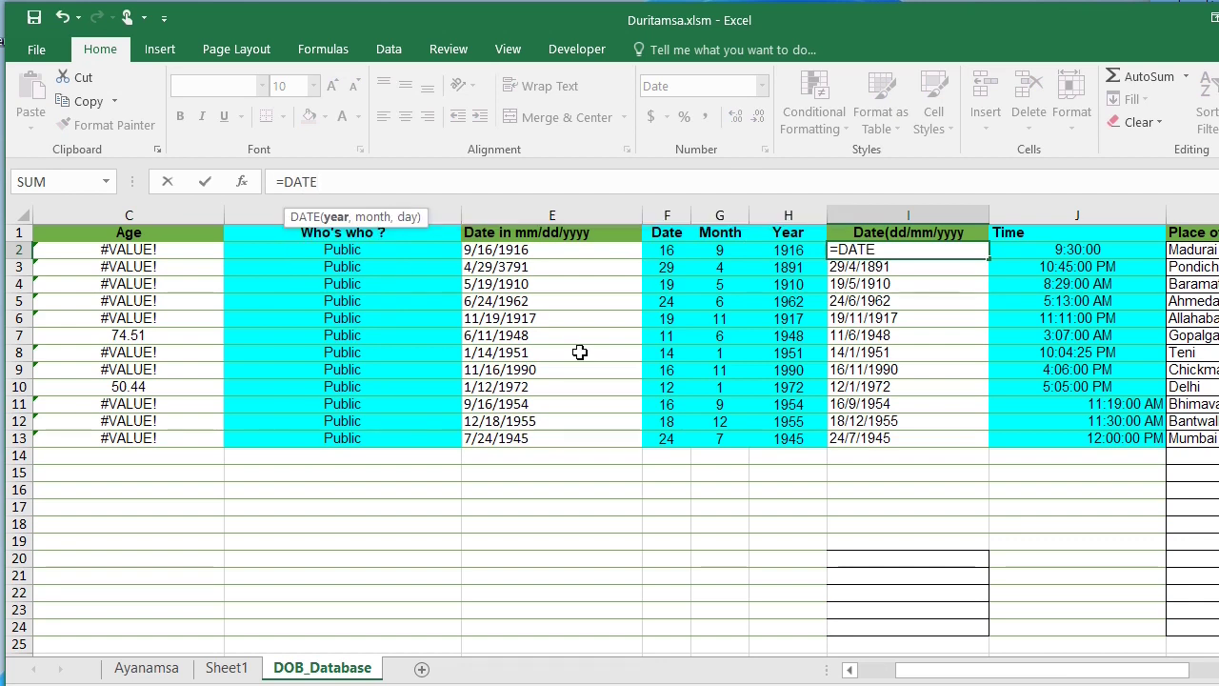
pyautogui.click(794, 250)
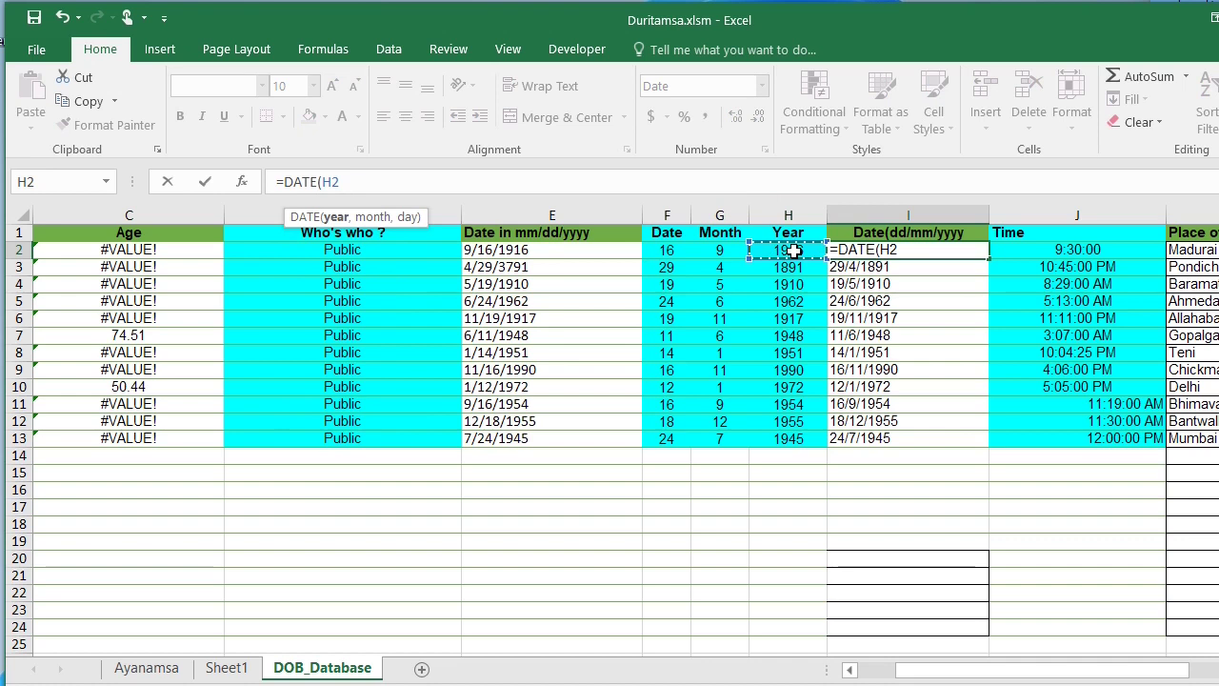
pyautogui.write(',')
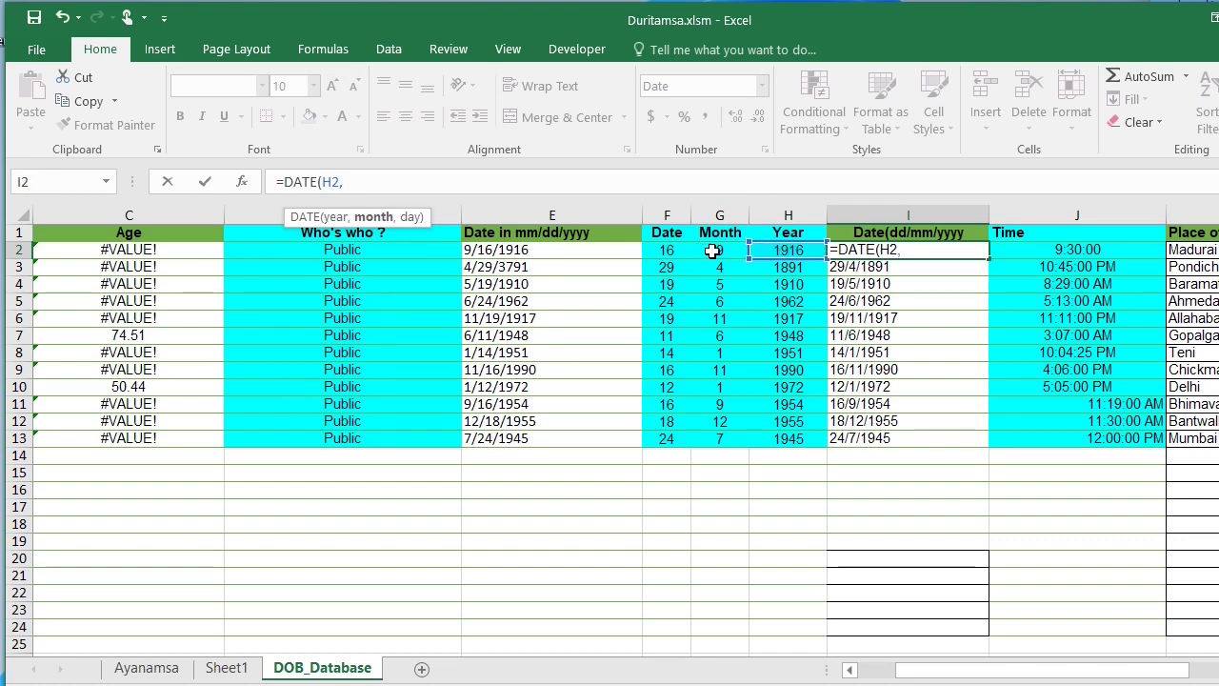
pyautogui.click(716, 251)
pyautogui.write(',')
pyautogui.click(679, 251)
pyautogui.write(',')
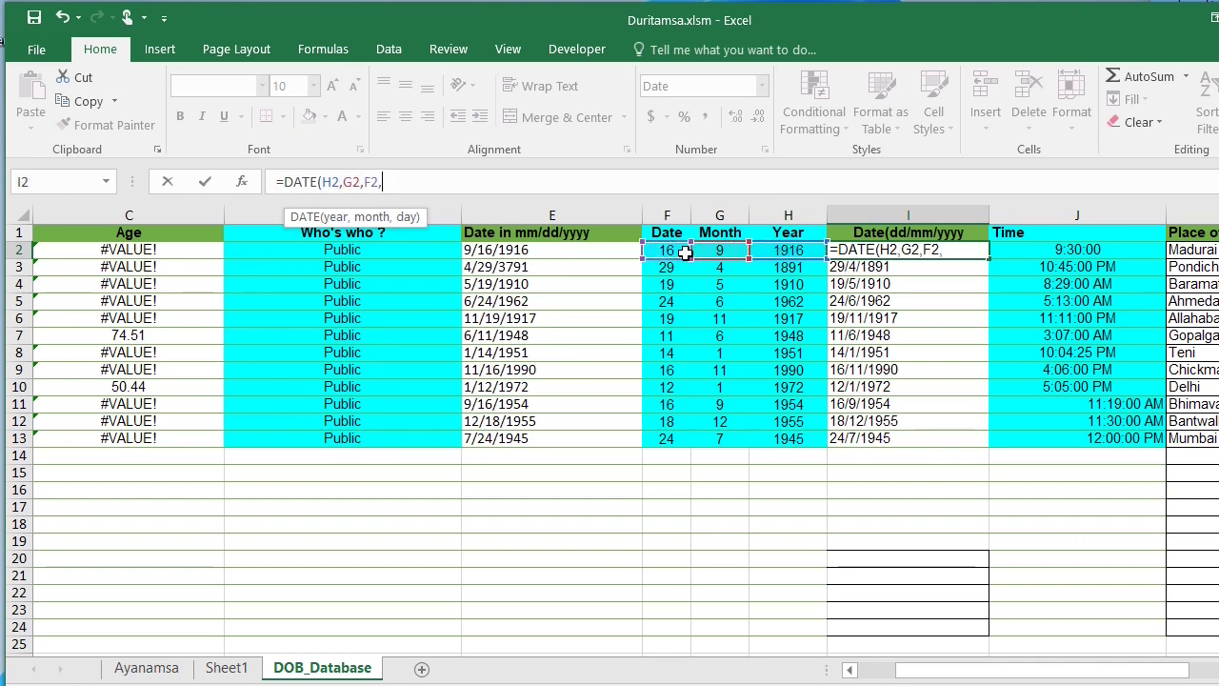
pyautogui.press('BackSpace')
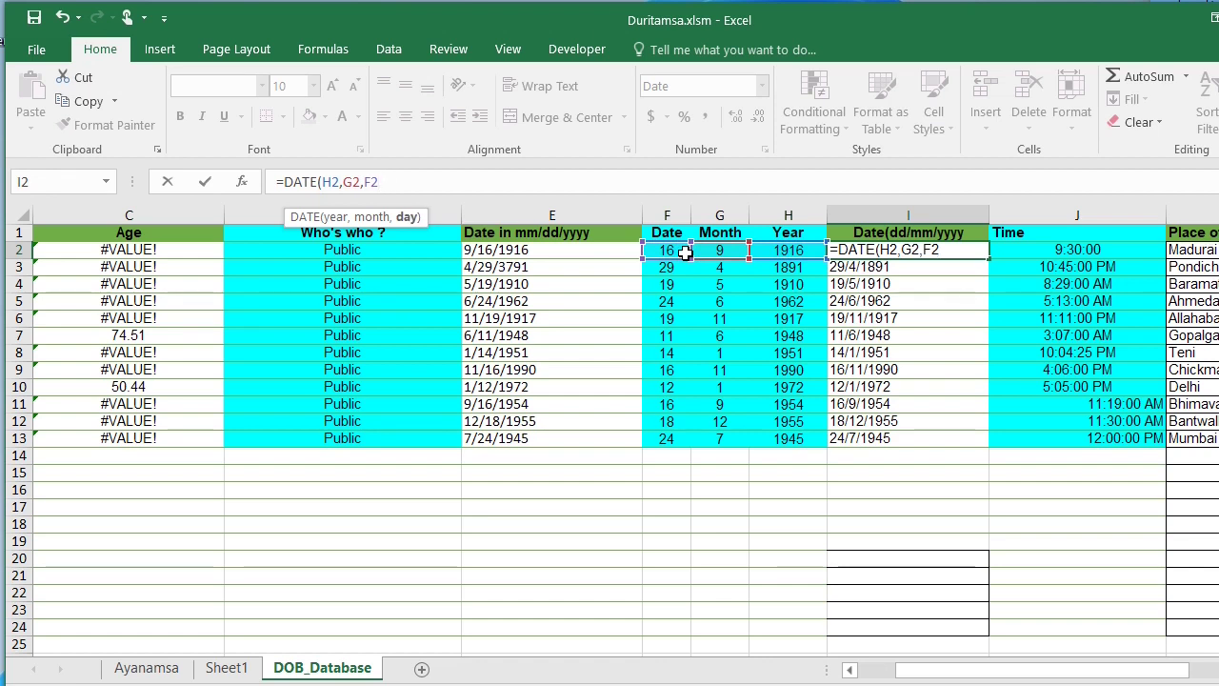
pyautogui.write(')')
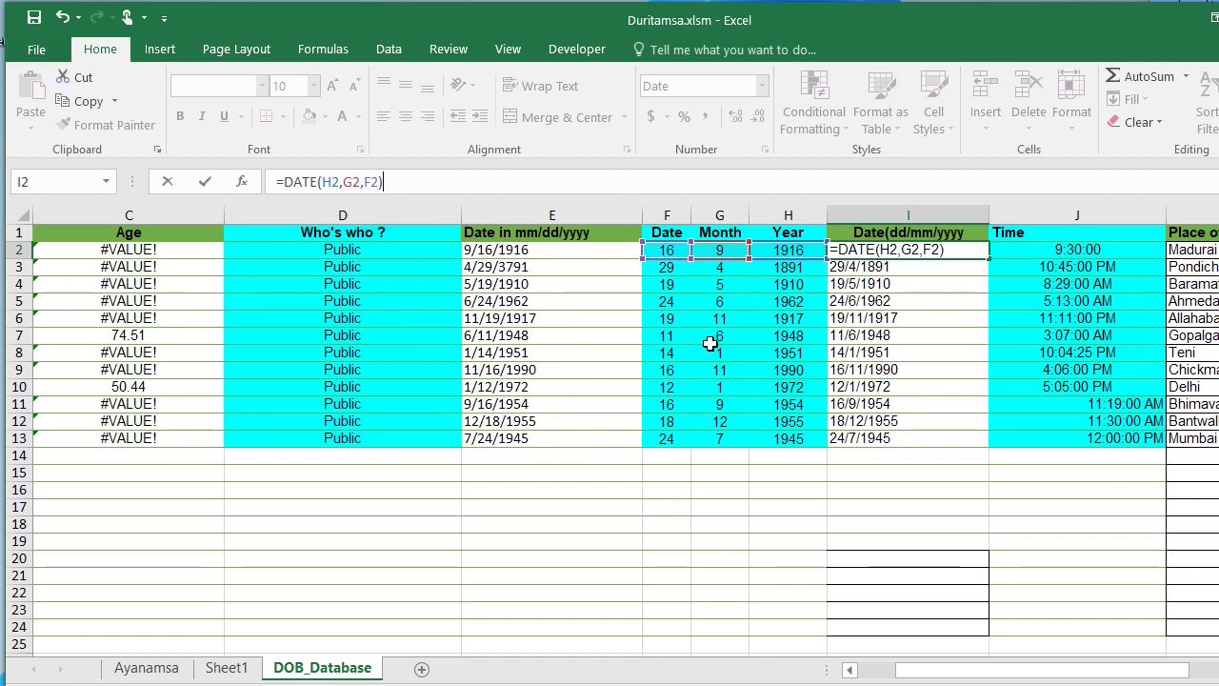
pyautogui.press('Return')
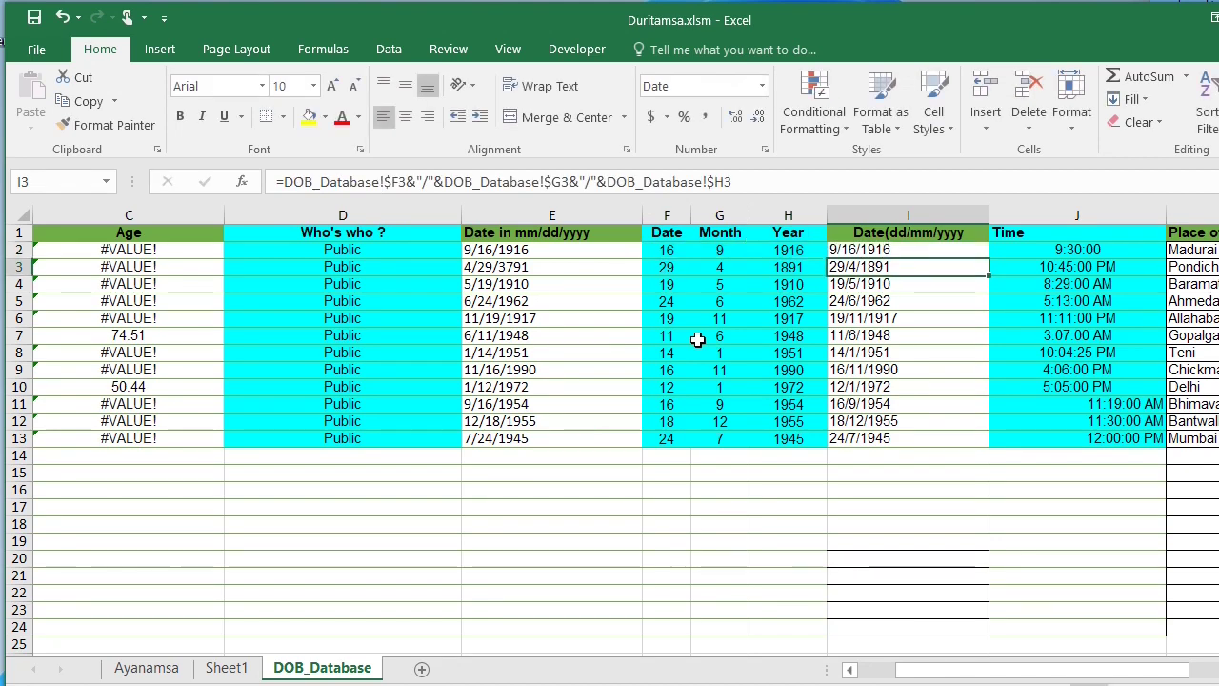
# Step: Copy the I2 DATE formula down into I3:I13
pyautogui.click(878, 251)
pyautogui.rightClick(880, 252)
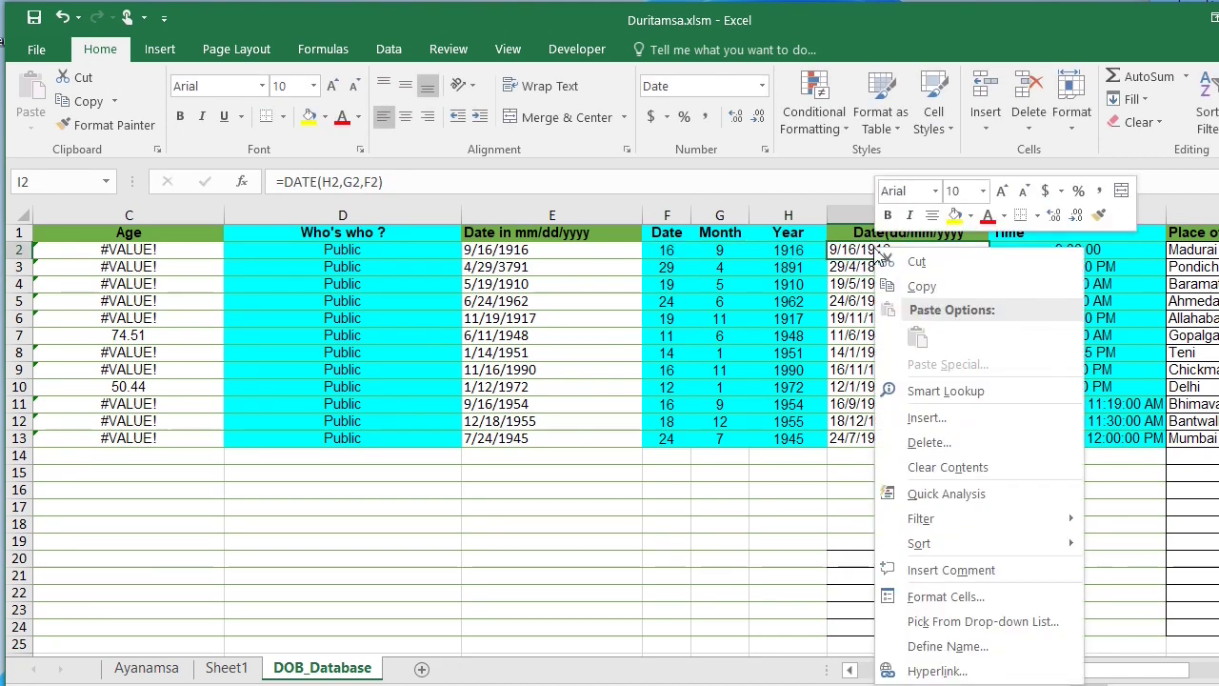
pyautogui.click(920, 286)
pyautogui.moveTo(885, 267); pyautogui.dragTo(886, 438)
pyautogui.rightClick(878, 342)
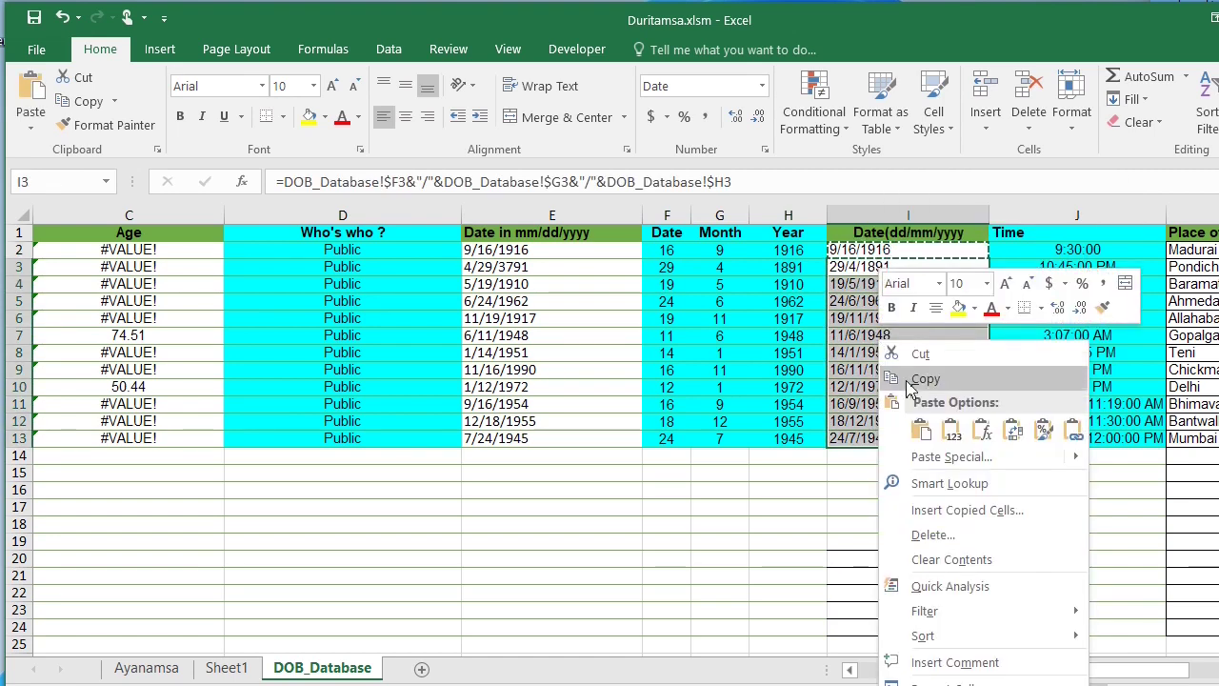
pyautogui.click(920, 430)
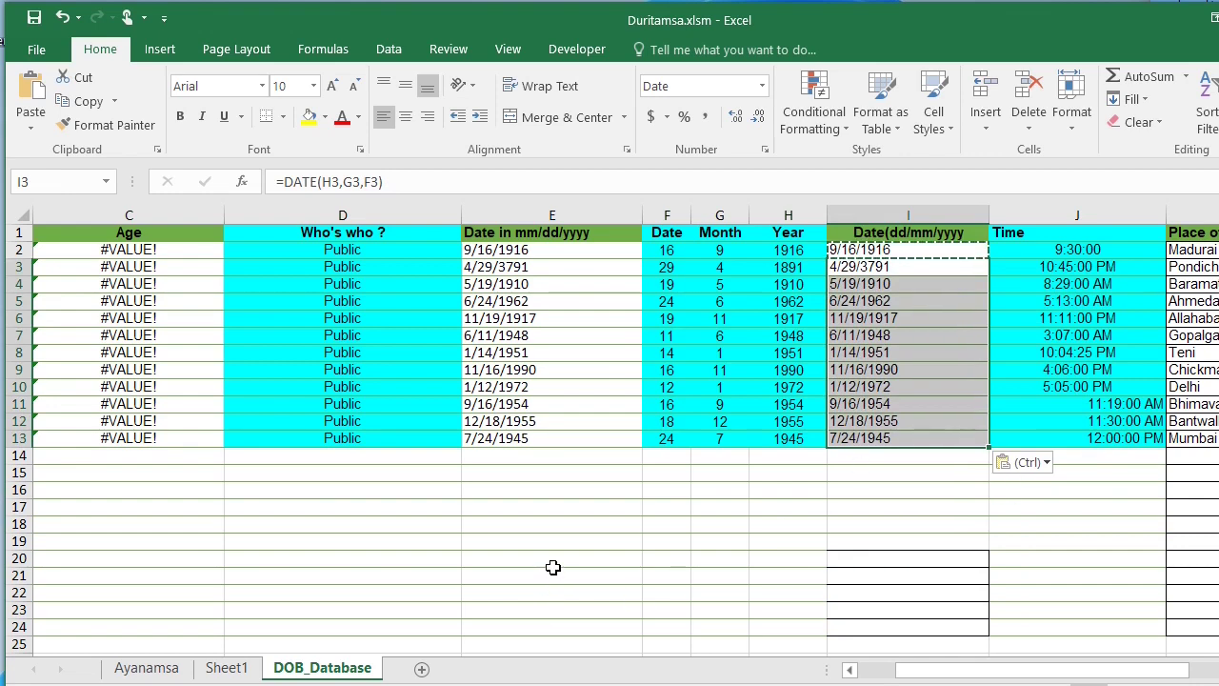
pyautogui.click(438, 573)
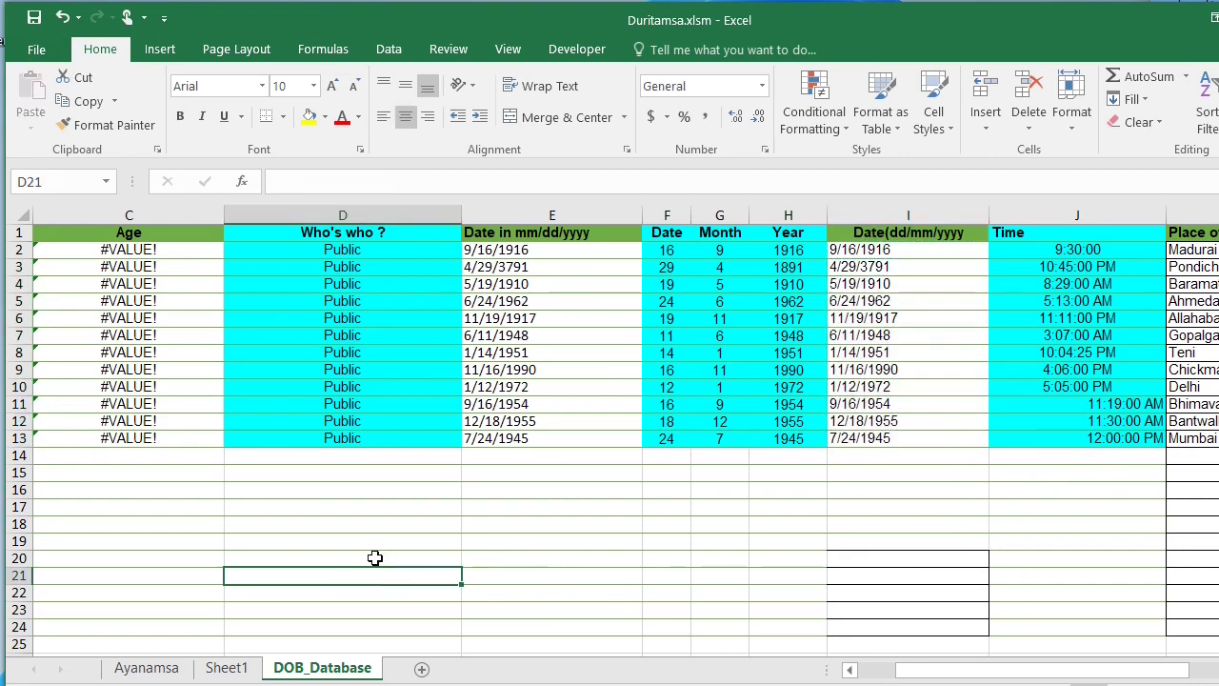
# Step: Return to Sheet1 to view Indira Gandhi's recalculated GMT date, Lahiri value and planetary positions
pyautogui.click(243, 671)
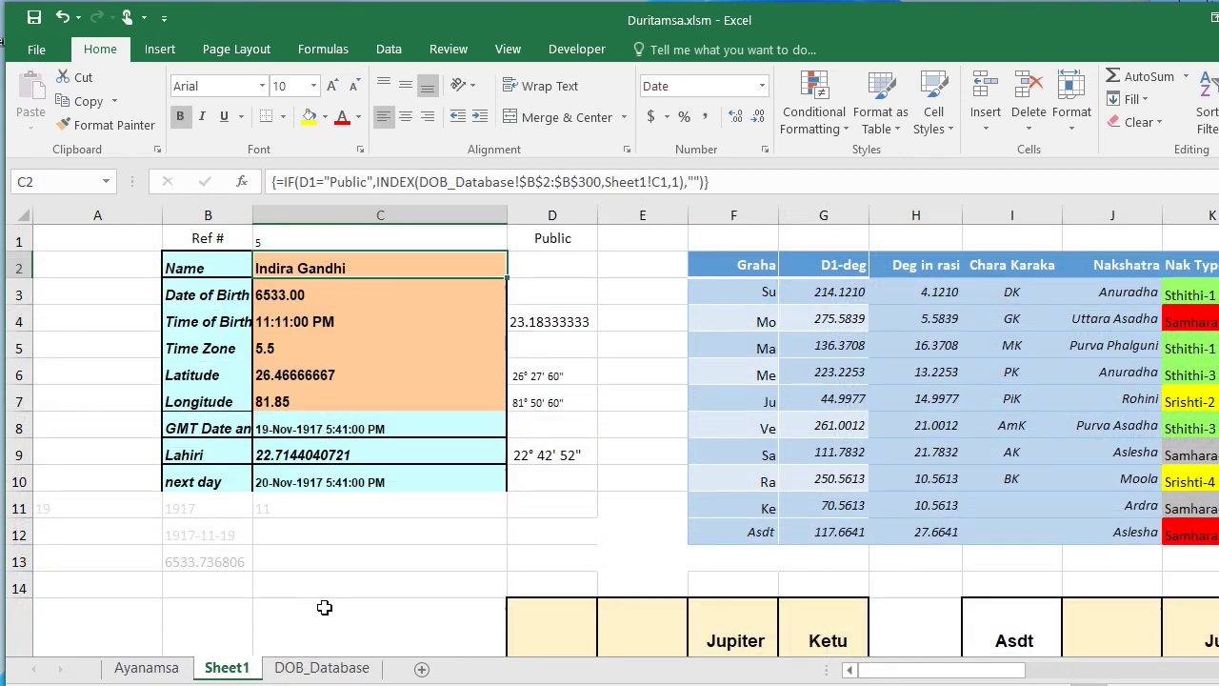